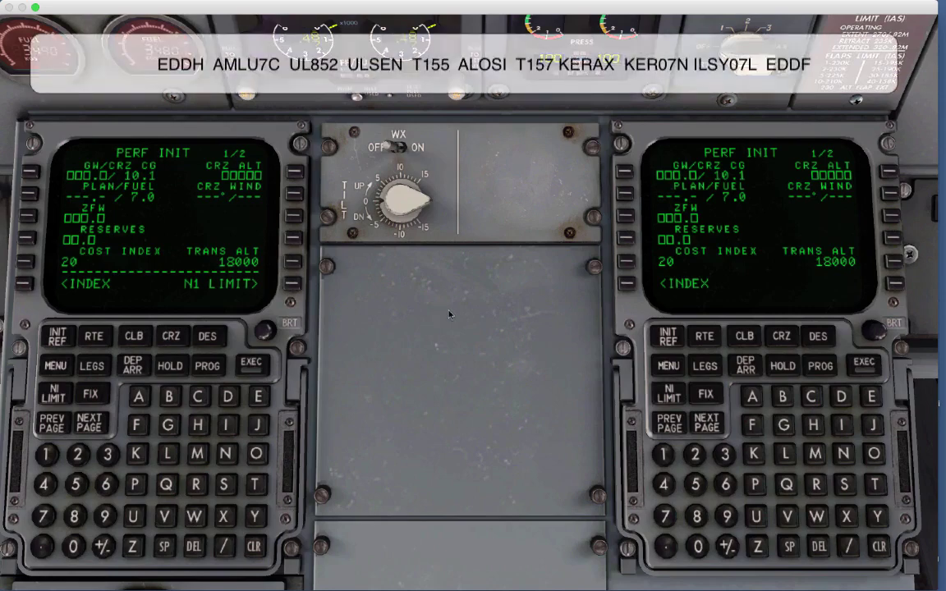
Enter a gross weight of 45 and reserves of 5 on the PERF INIT page of the first officer's CDU
click(664, 485)
click(695, 484)
click(624, 171)
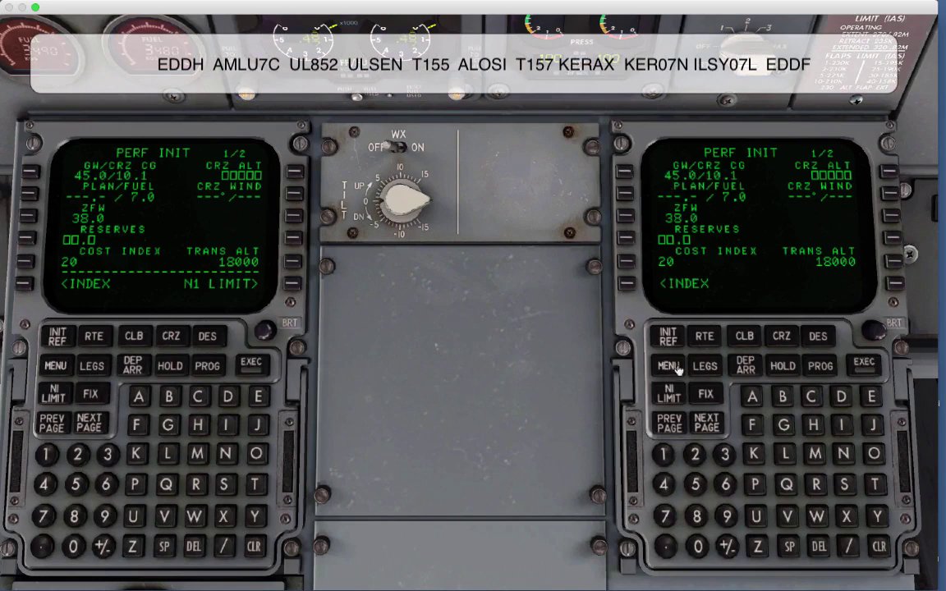
click(696, 491)
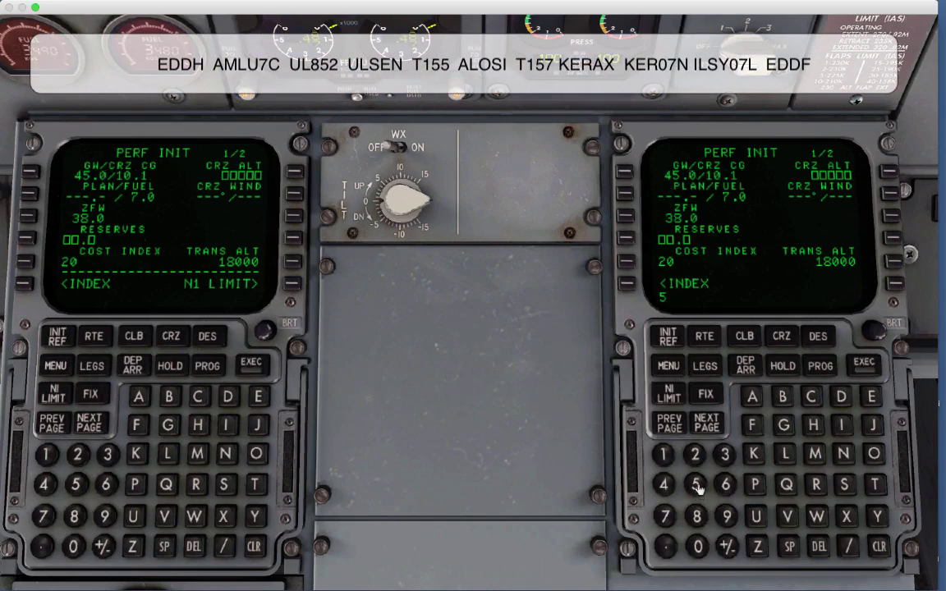
click(625, 240)
Set the cruise altitude to FL333 and execute the performance initialization
click(725, 455)
click(725, 455)
click(725, 454)
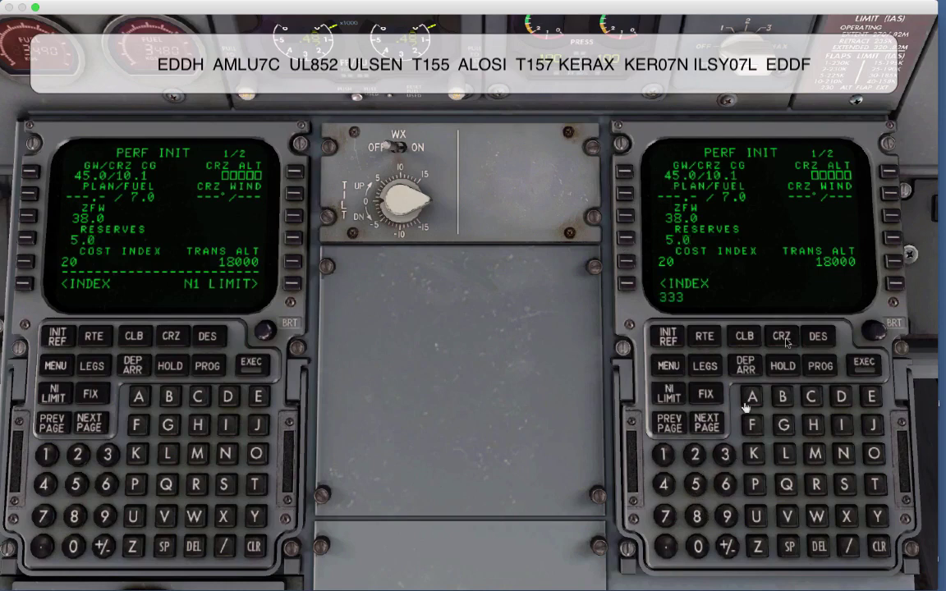
click(889, 172)
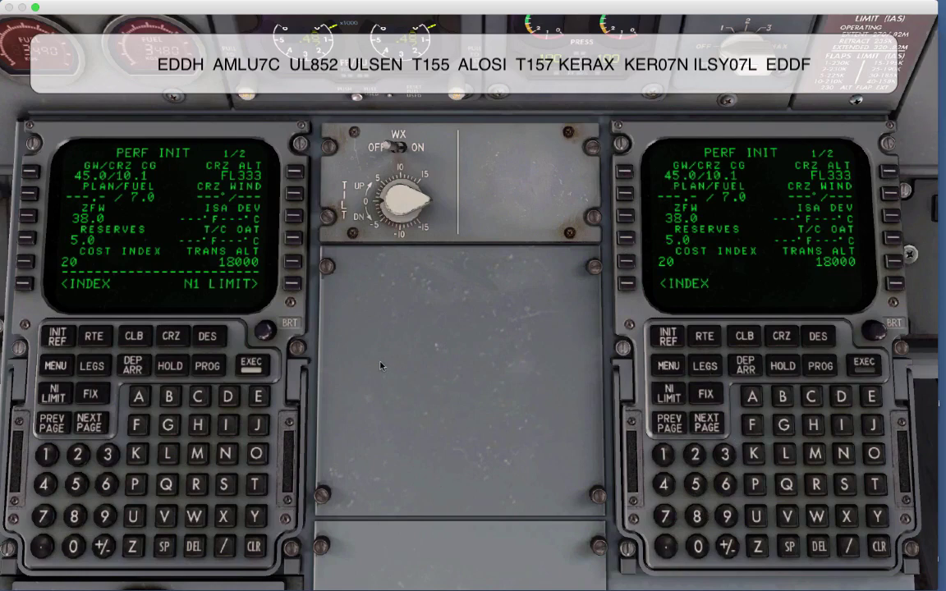
click(252, 366)
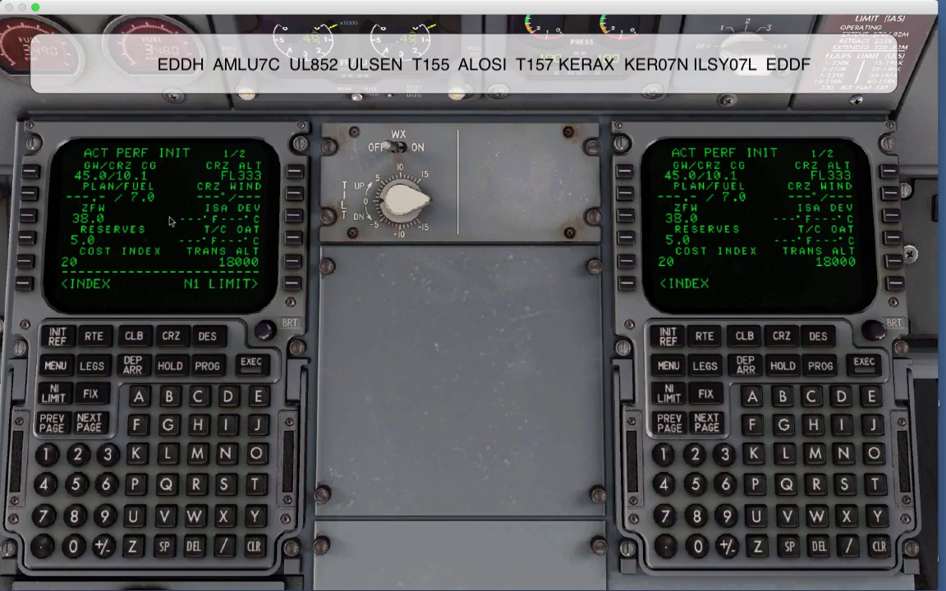
On the captain's CDU route page, enter EDDH as the origin
click(93, 336)
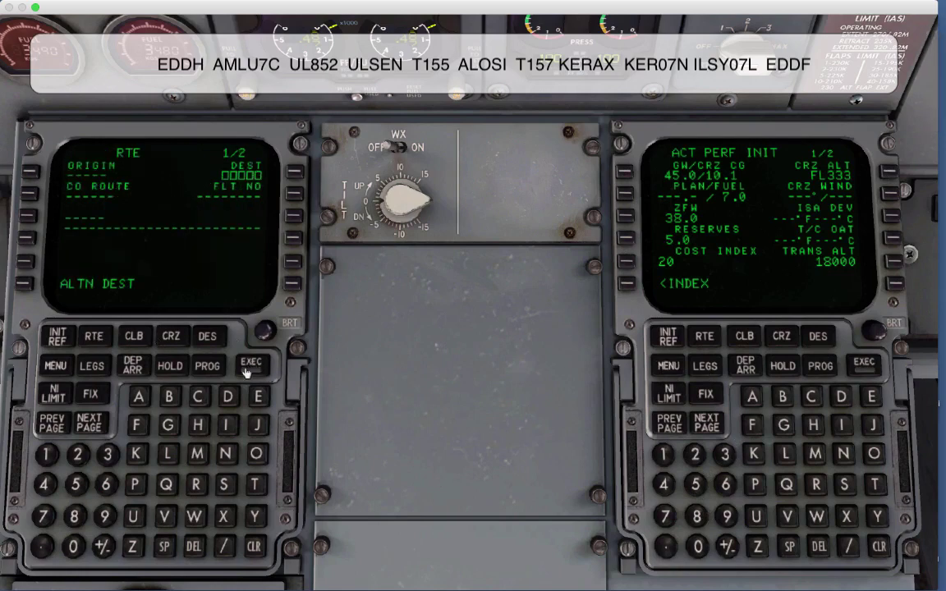
click(258, 397)
click(229, 398)
click(228, 397)
click(207, 420)
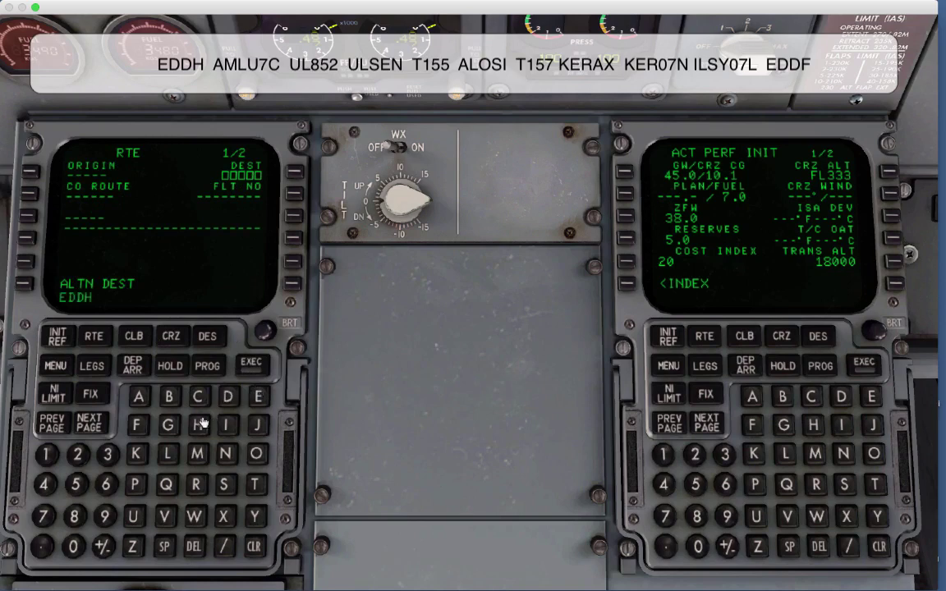
click(30, 171)
Enter EDDF as the route's destination
click(258, 396)
click(229, 398)
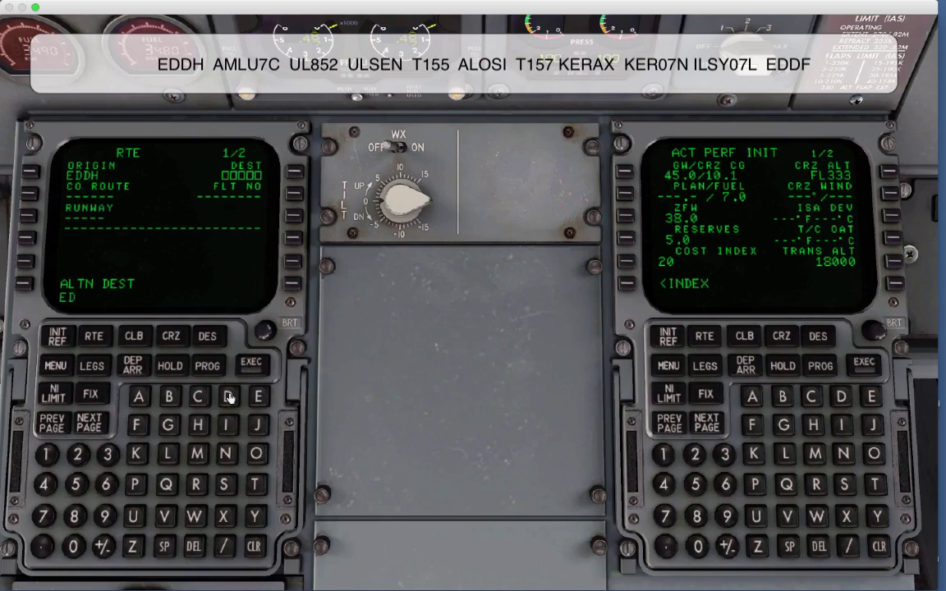
click(228, 397)
click(136, 425)
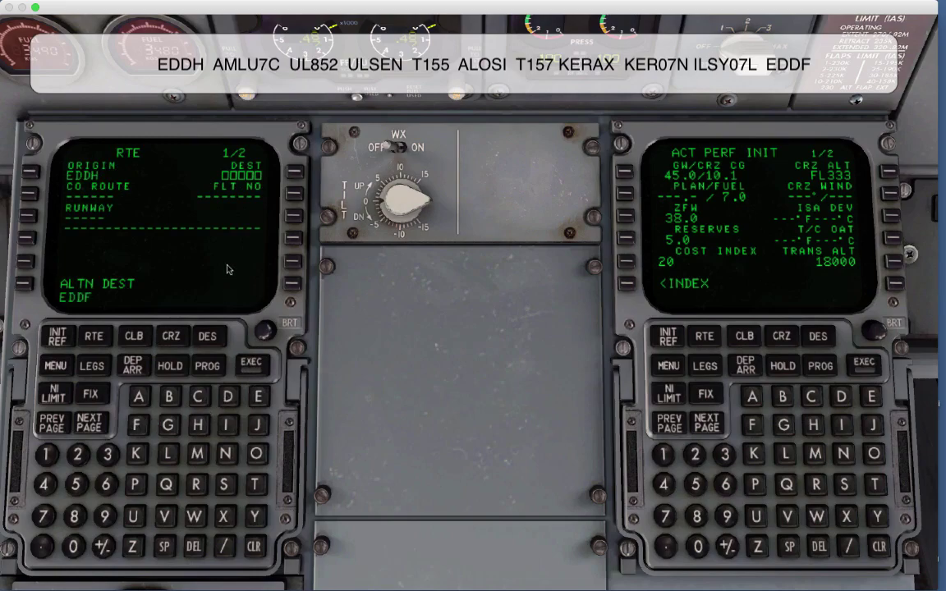
click(287, 176)
Adjust the captain's EFIS mode and range selectors on the pedestal for the map around EDDH
key(KP_5)
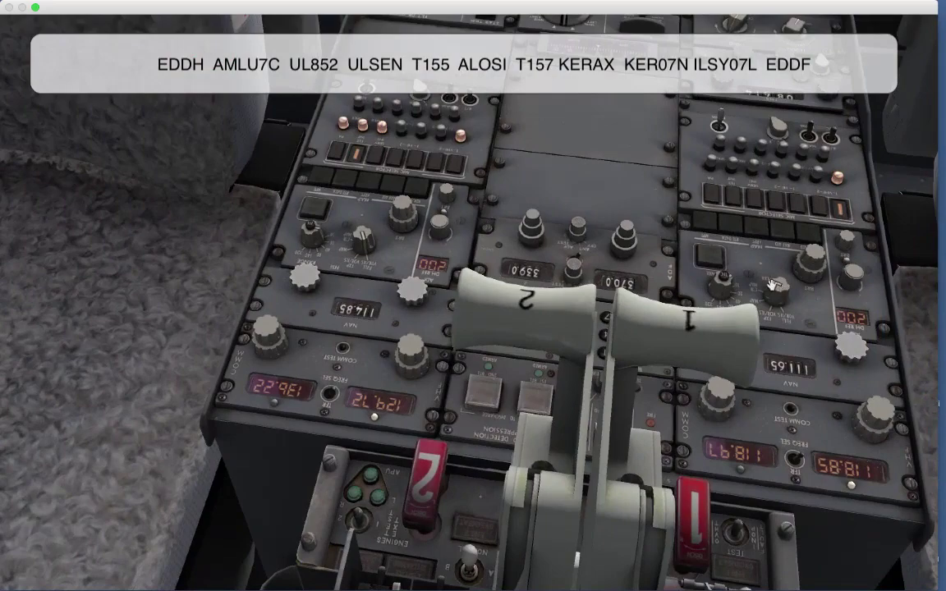
click(775, 286)
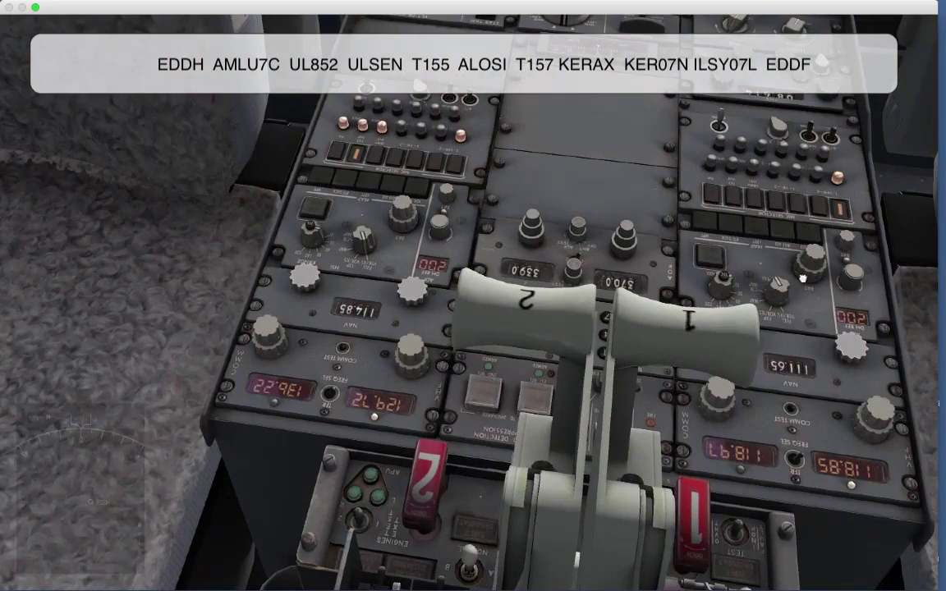
drag(722, 280, 744, 281)
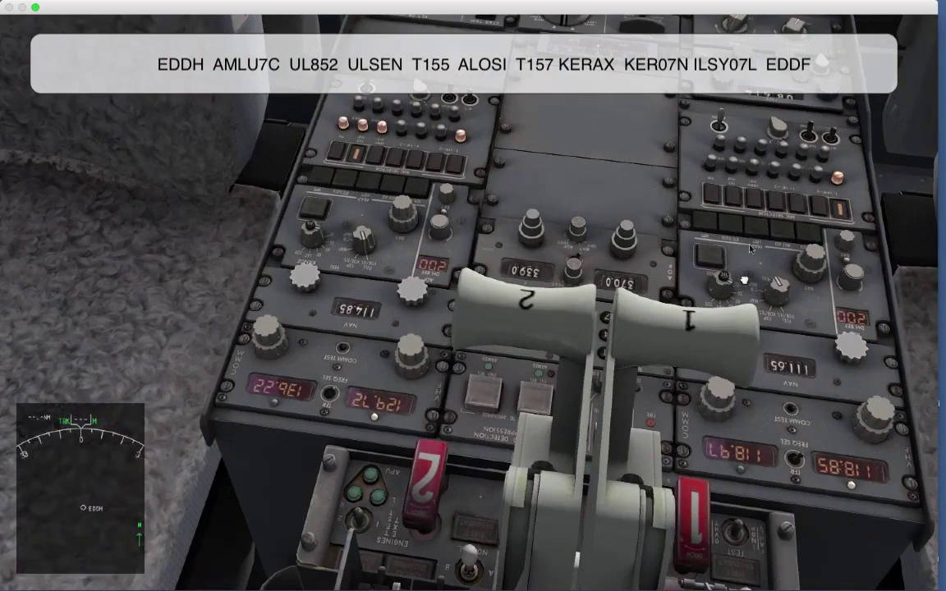
Bring both CDUs back into view and show the route legs on the first officer's CDU
key(KP_1)
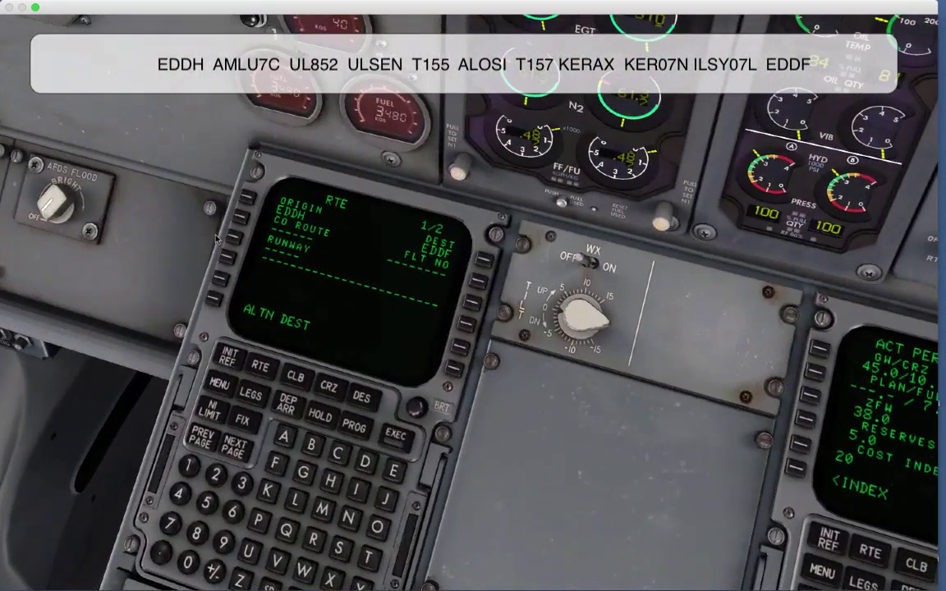
scroll(216, 239, down, 2)
scroll(216, 239, down, 2)
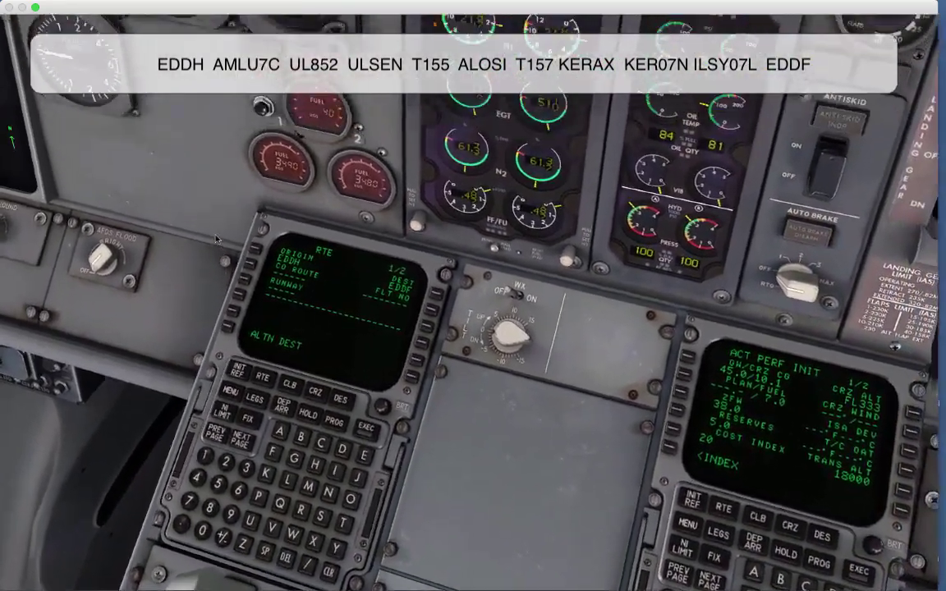
key(Down)
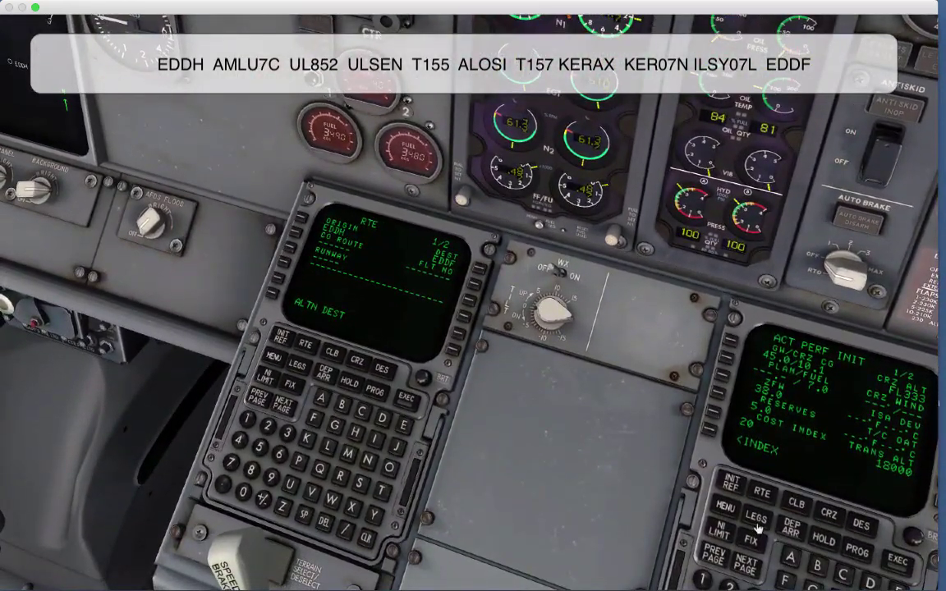
click(757, 520)
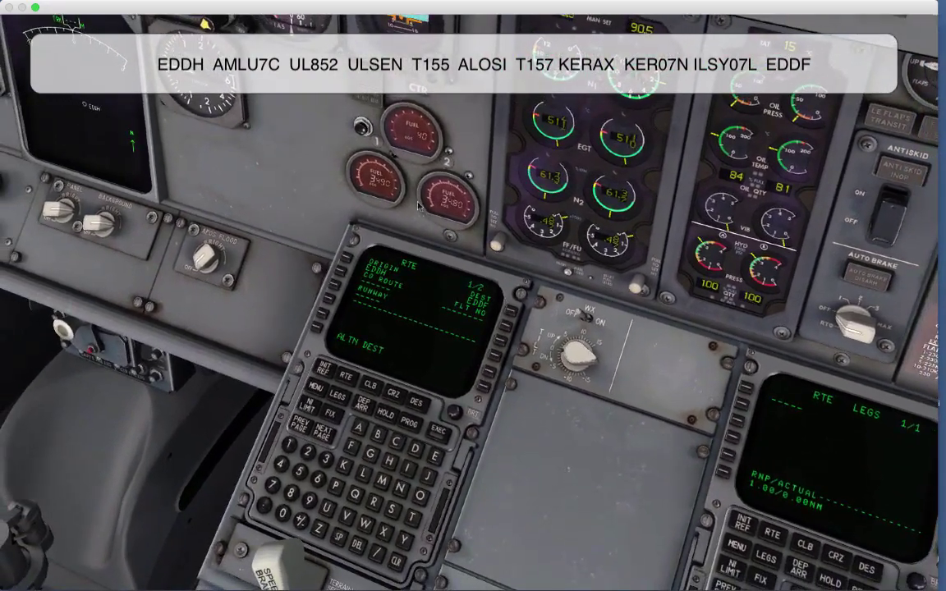
Select runway 05 and the AMLU7C SID for the EDDH departure on the captain's CDU
click(373, 402)
click(346, 260)
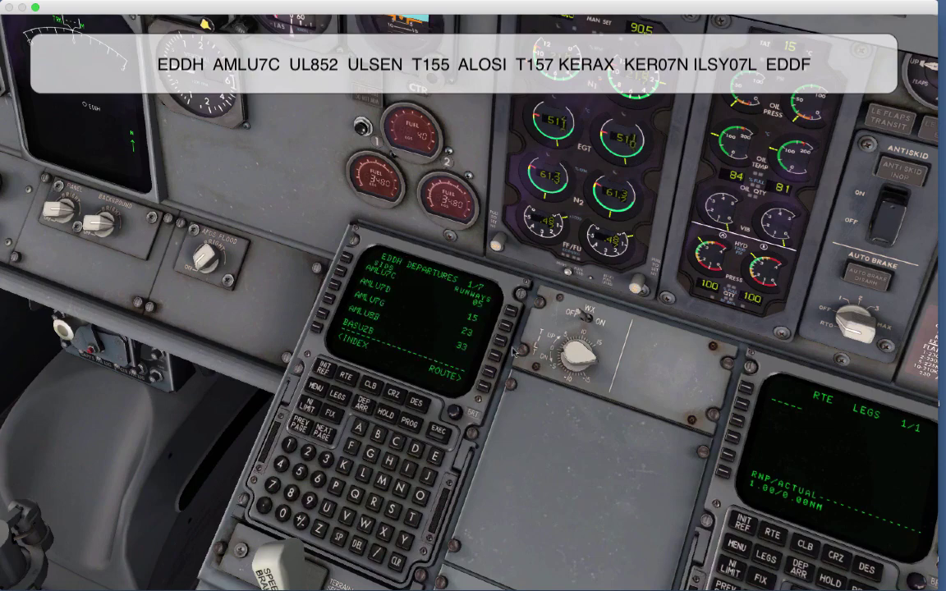
click(510, 313)
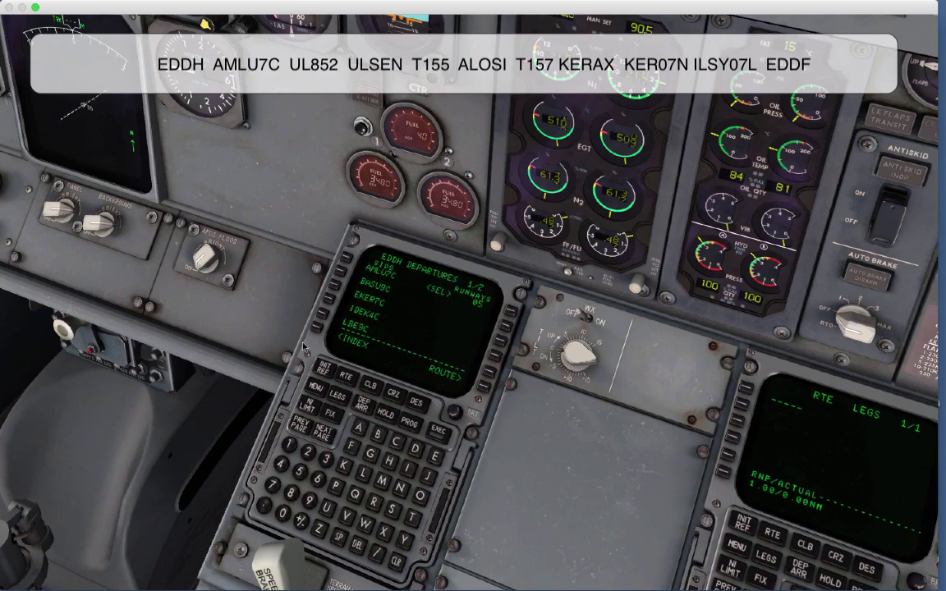
click(346, 259)
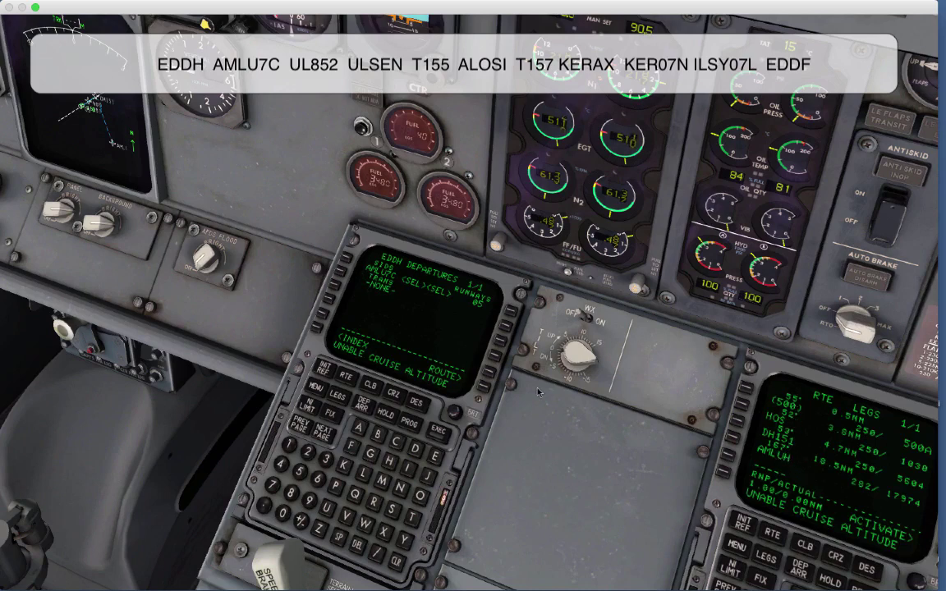
Try the AMLU7D SID for the EDDH departure and clear the scratchpad messages
click(365, 404)
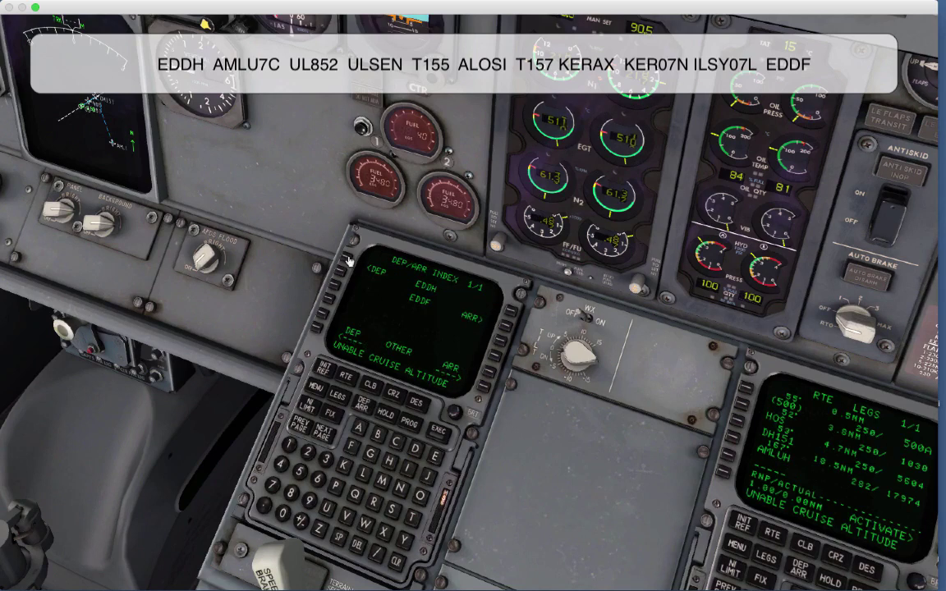
click(346, 260)
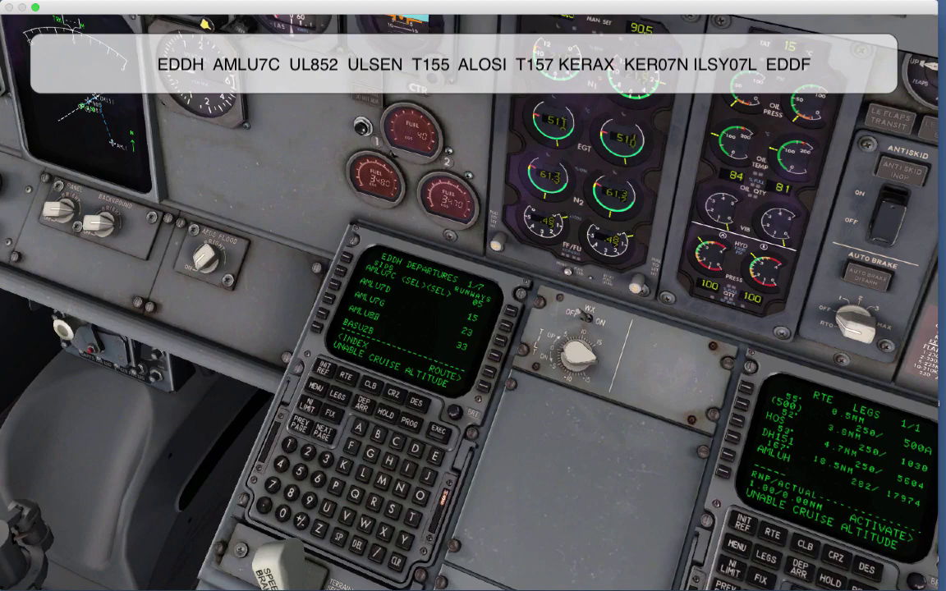
click(341, 273)
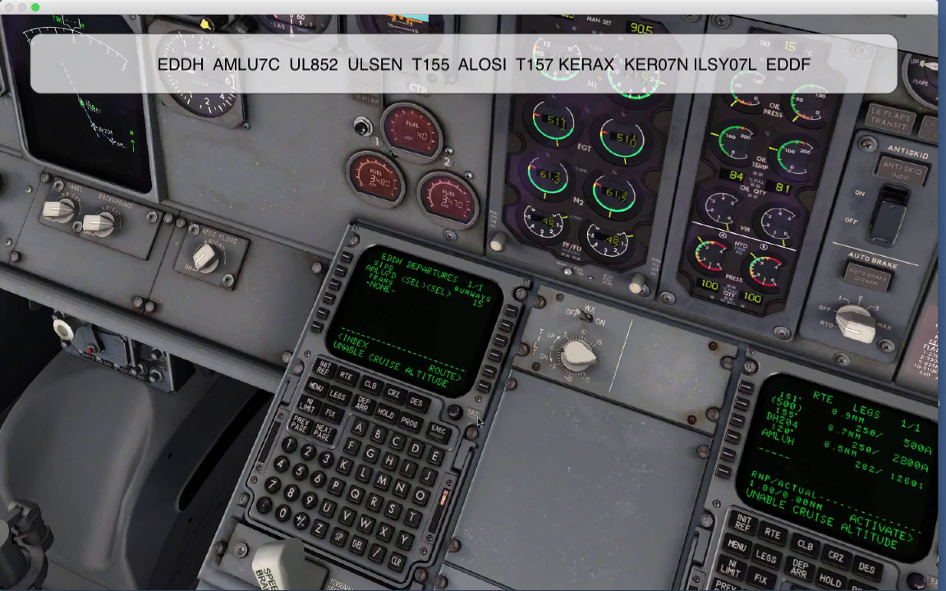
click(395, 564)
click(395, 563)
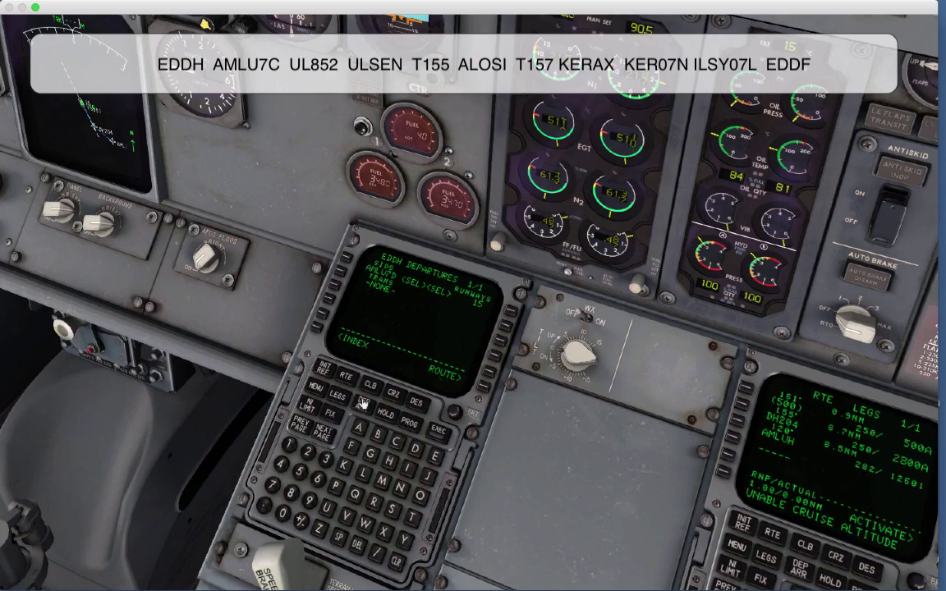
Try runway 05 and runway 33 in the EDDH departures while AMLU7D is the chosen SID
click(364, 408)
click(347, 259)
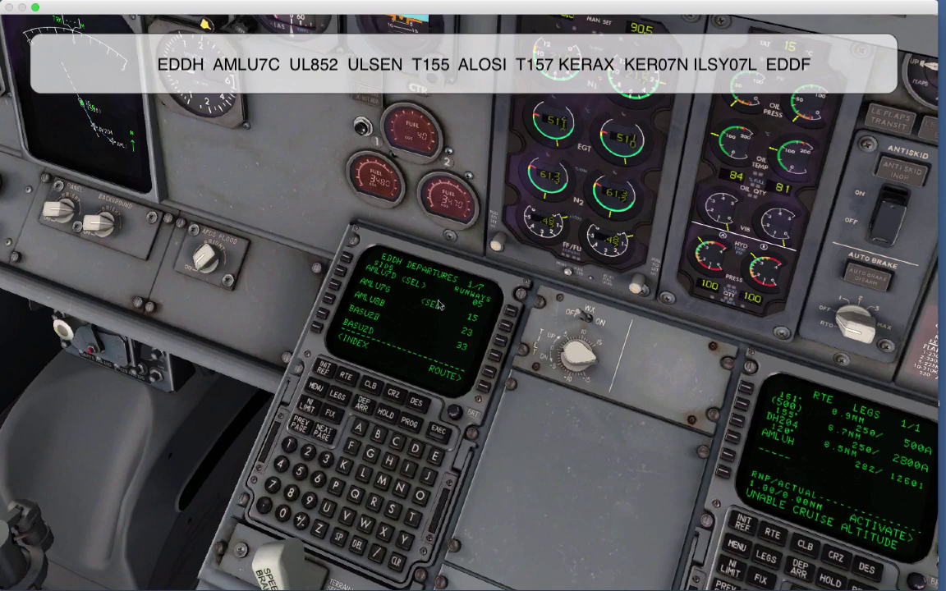
click(509, 314)
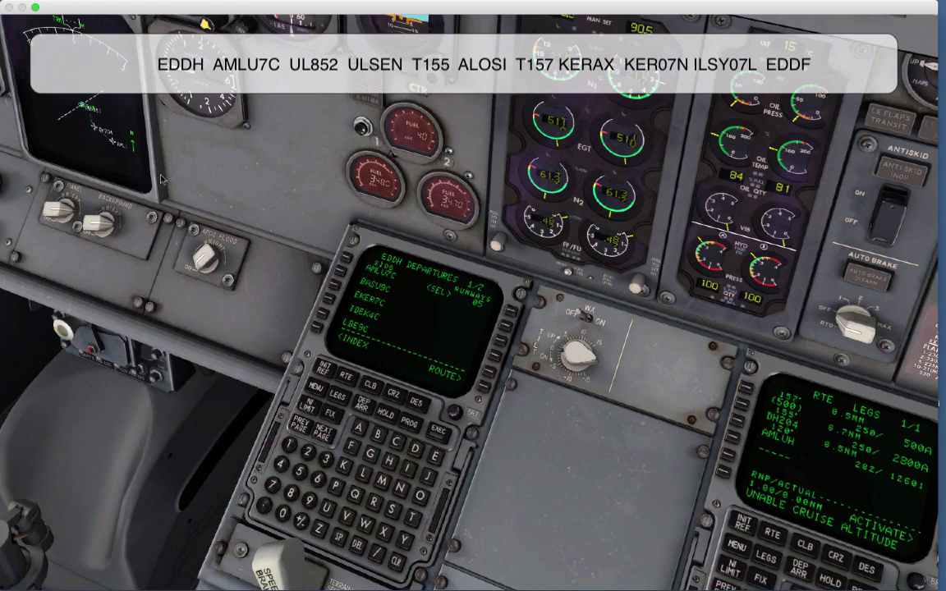
click(362, 403)
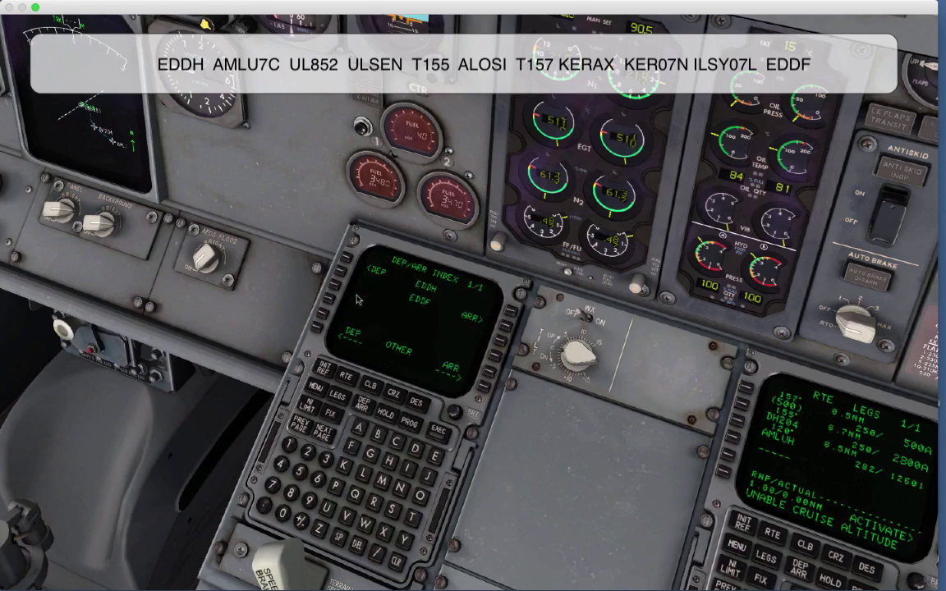
click(348, 260)
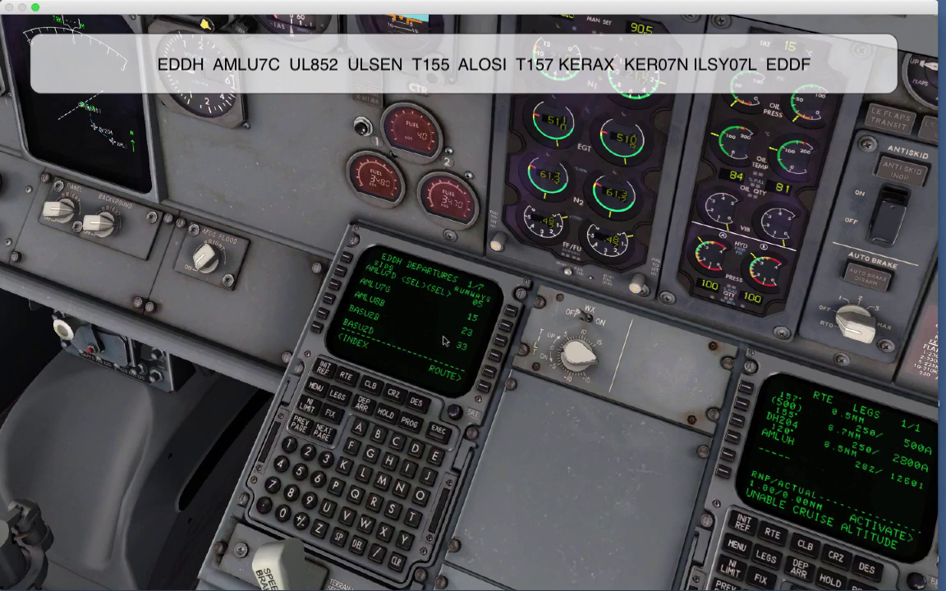
click(494, 358)
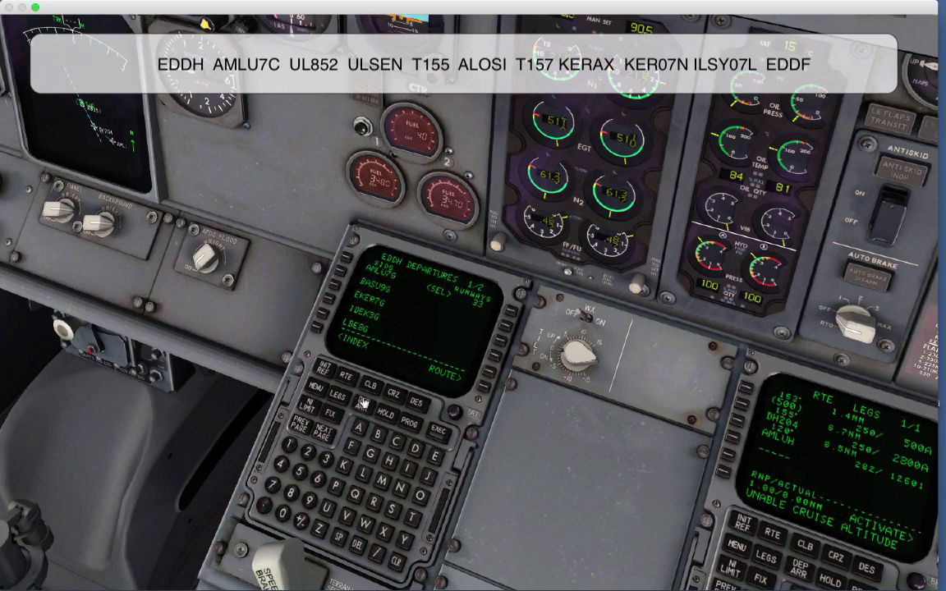
Reselect runway 05 with the AMLU7C SID from the EDDH departures
click(326, 362)
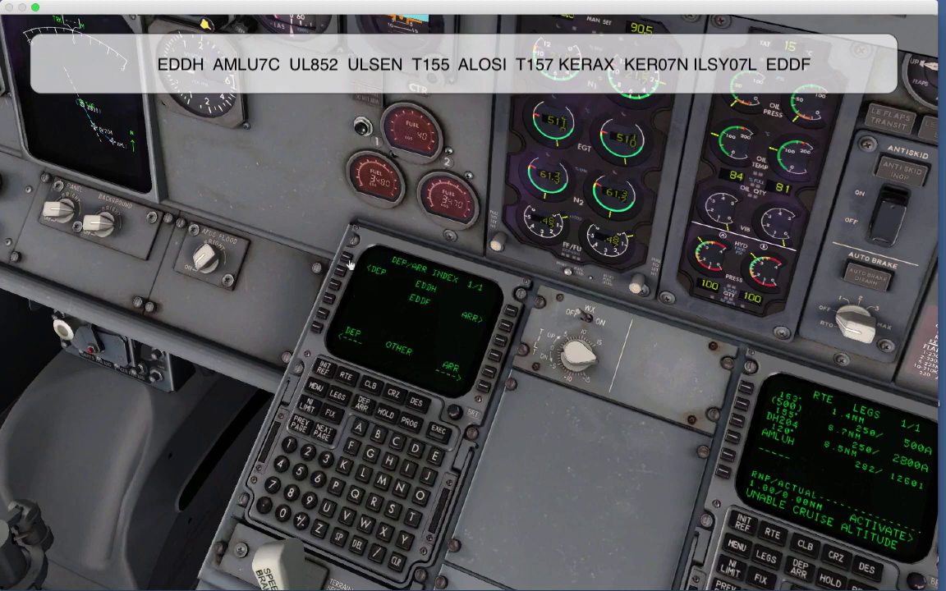
click(338, 271)
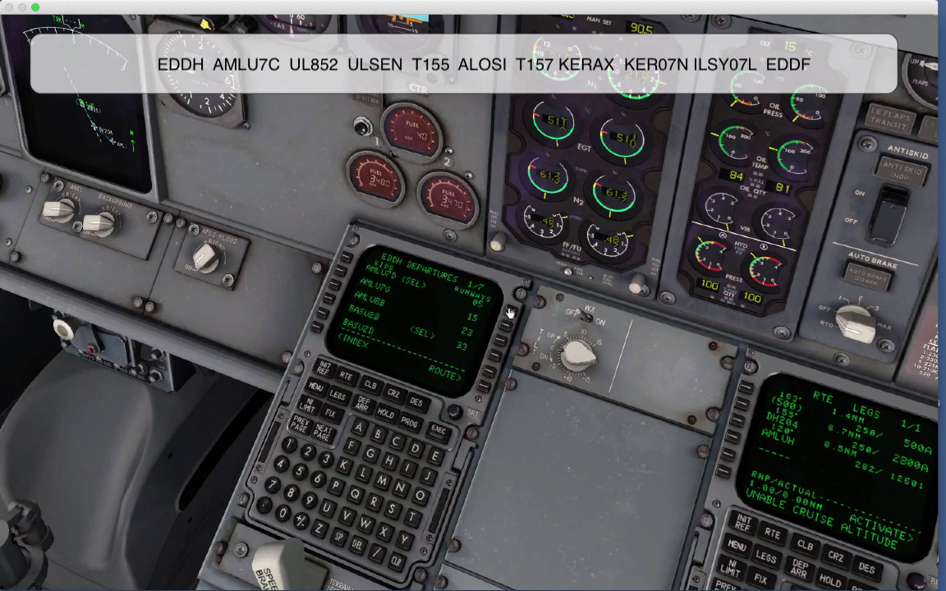
click(510, 313)
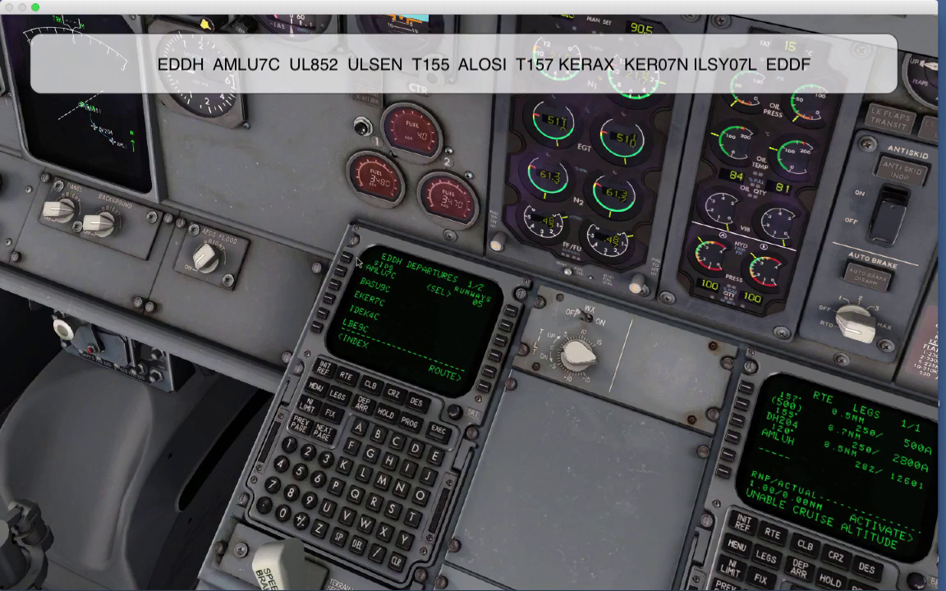
click(346, 259)
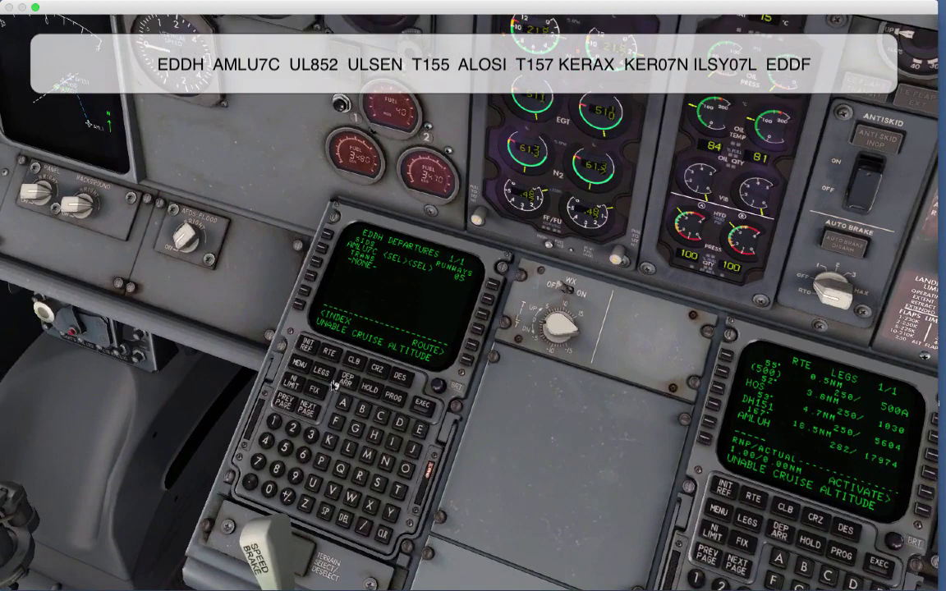
Clear the scratchpad message and enter airway UM852 as the route segment following AMLUH
click(468, 360)
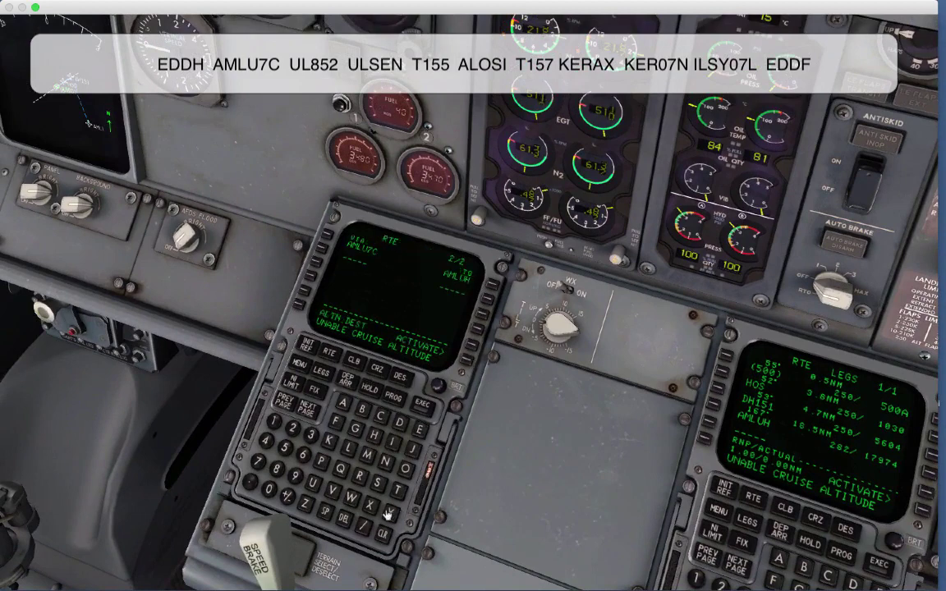
click(382, 535)
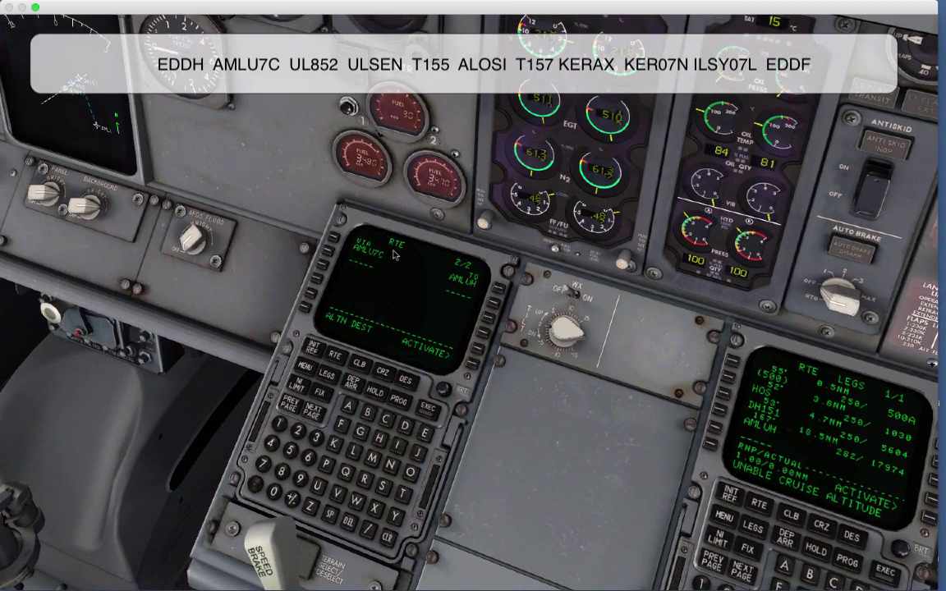
click(313, 485)
click(368, 459)
click(284, 473)
click(289, 454)
click(298, 431)
click(330, 255)
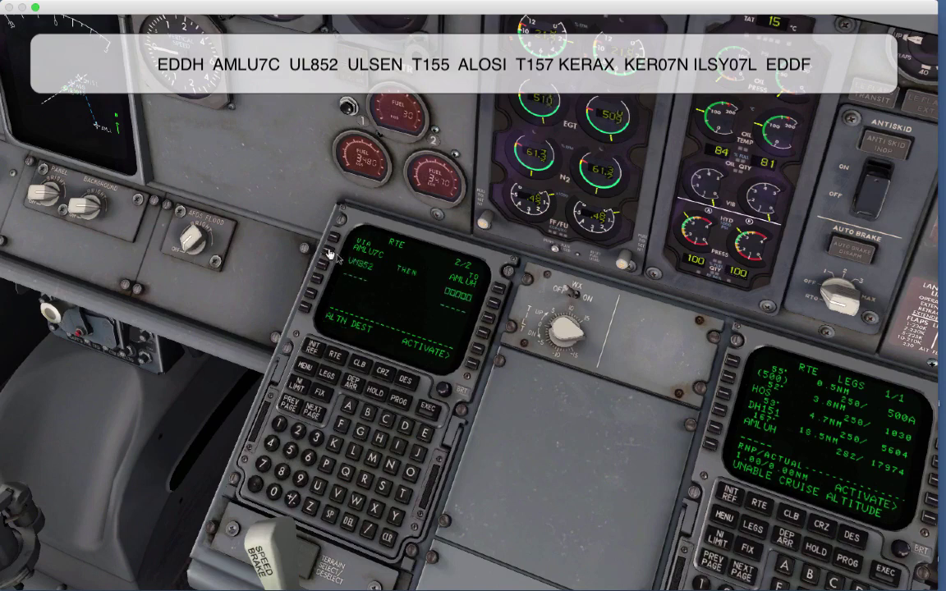
Enter ULSEN as the end waypoint of the UM852 segment and check it on the second legs page
click(317, 488)
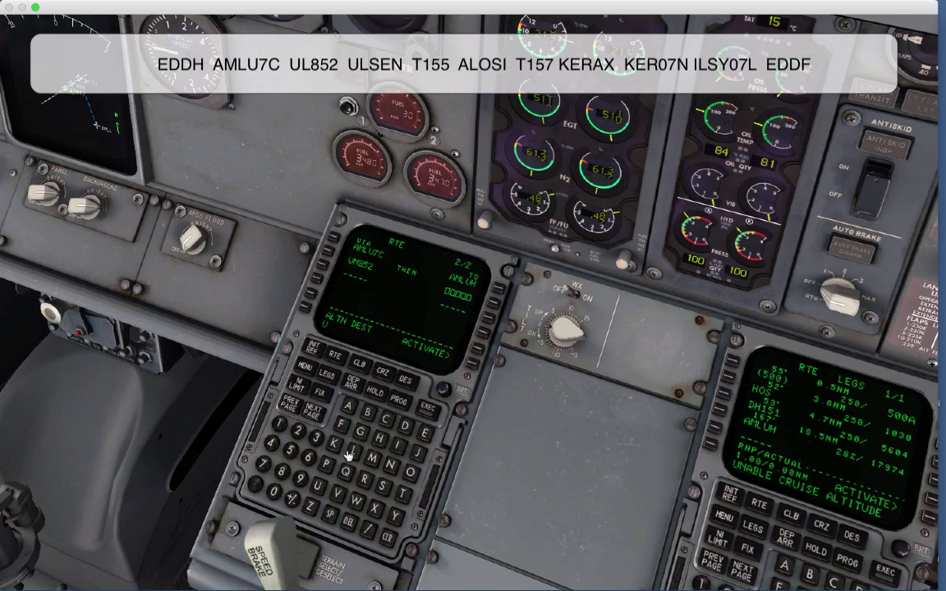
click(379, 491)
click(421, 435)
click(496, 301)
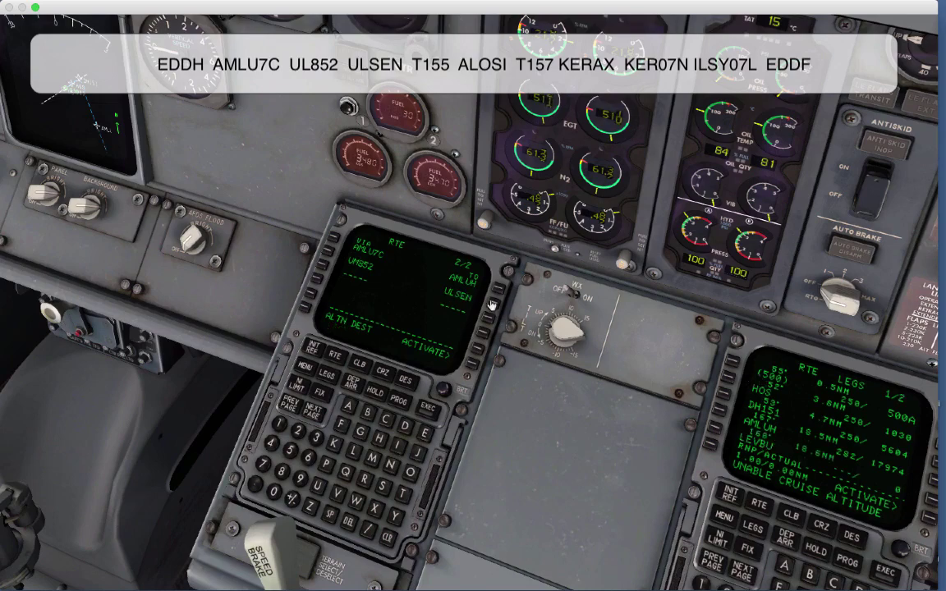
drag(616, 275, 634, 351)
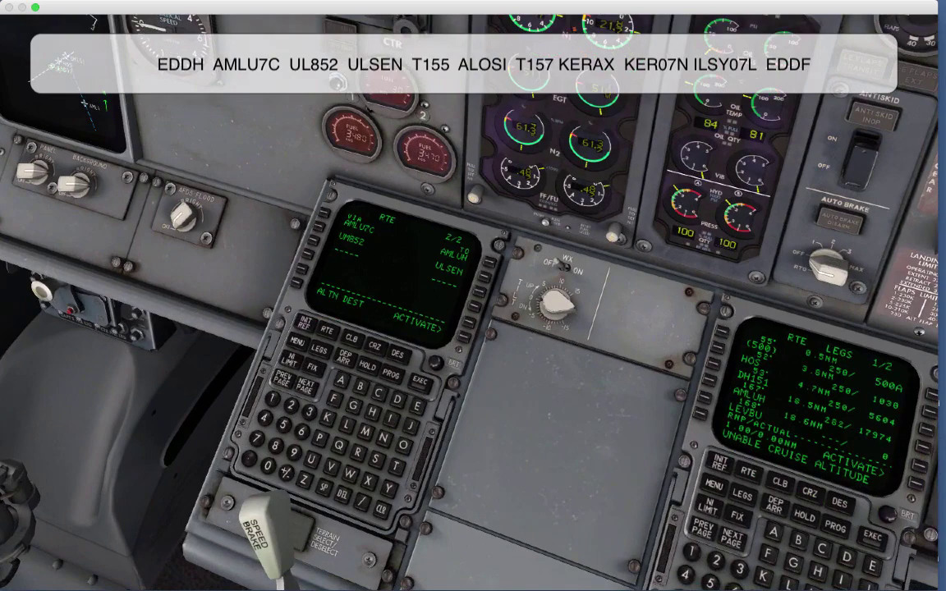
click(731, 536)
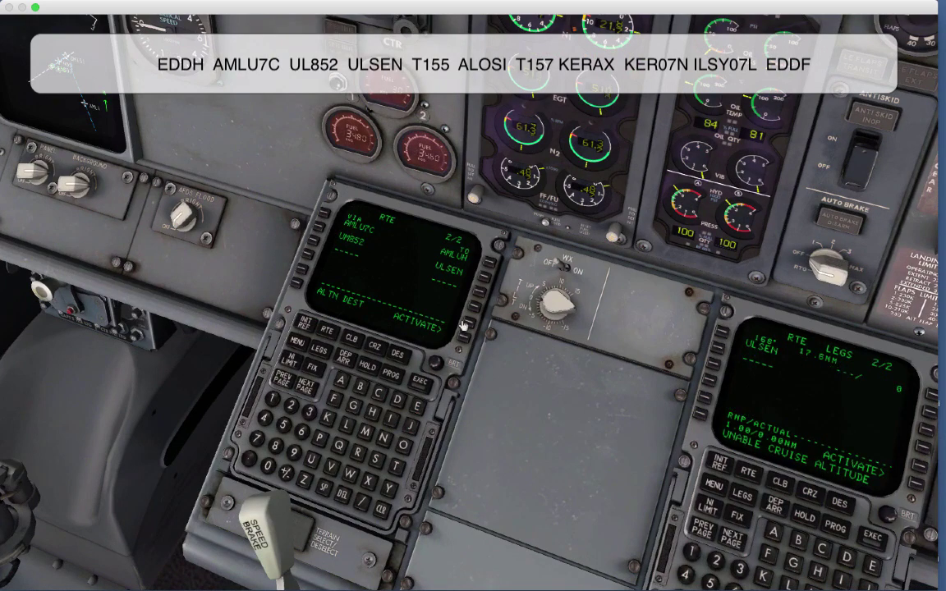
Try SOMIX as the end waypoint of the UM852 segment and page through the resulting route legs
drag(406, 285, 401, 280)
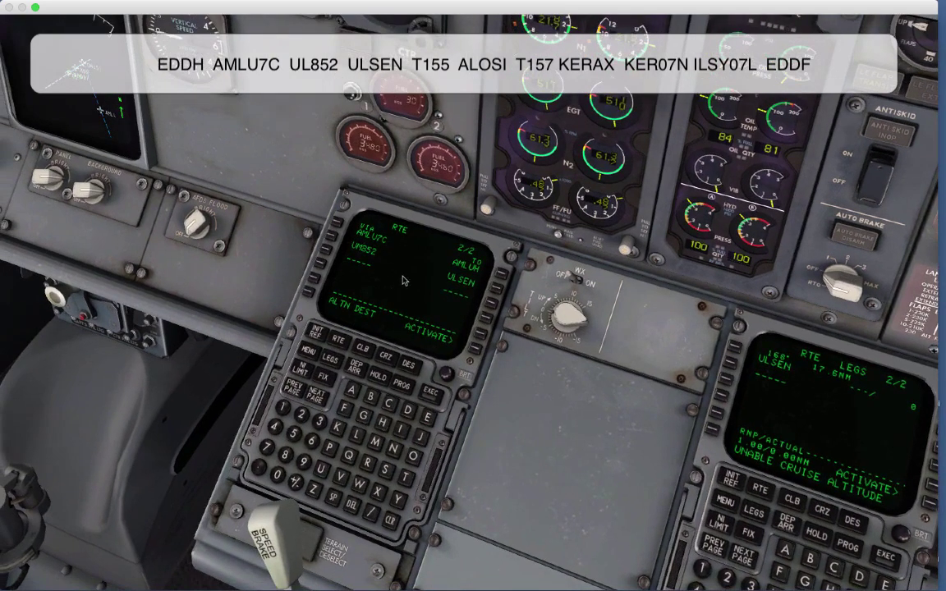
click(388, 469)
click(412, 459)
text(MI)
click(379, 493)
click(494, 289)
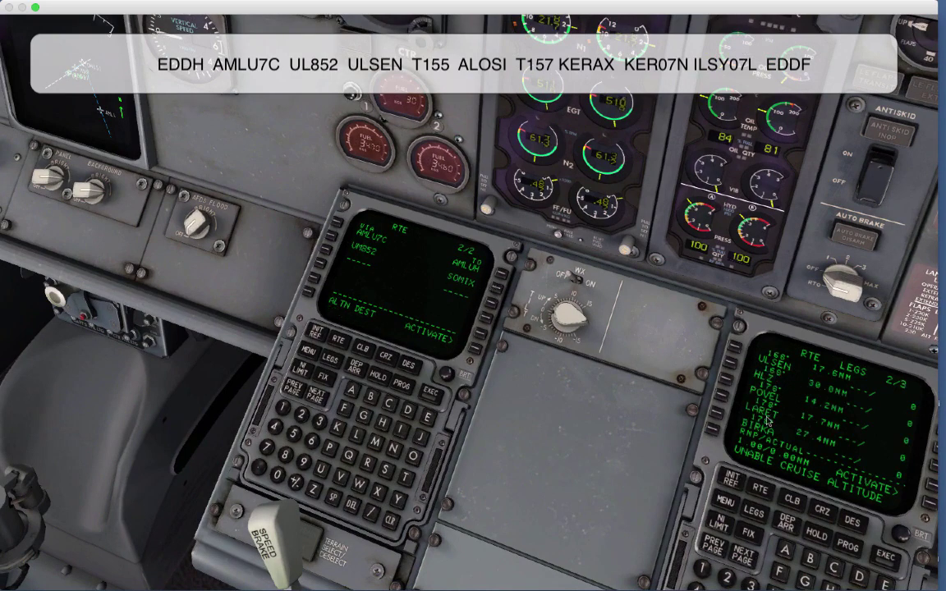
key(f)
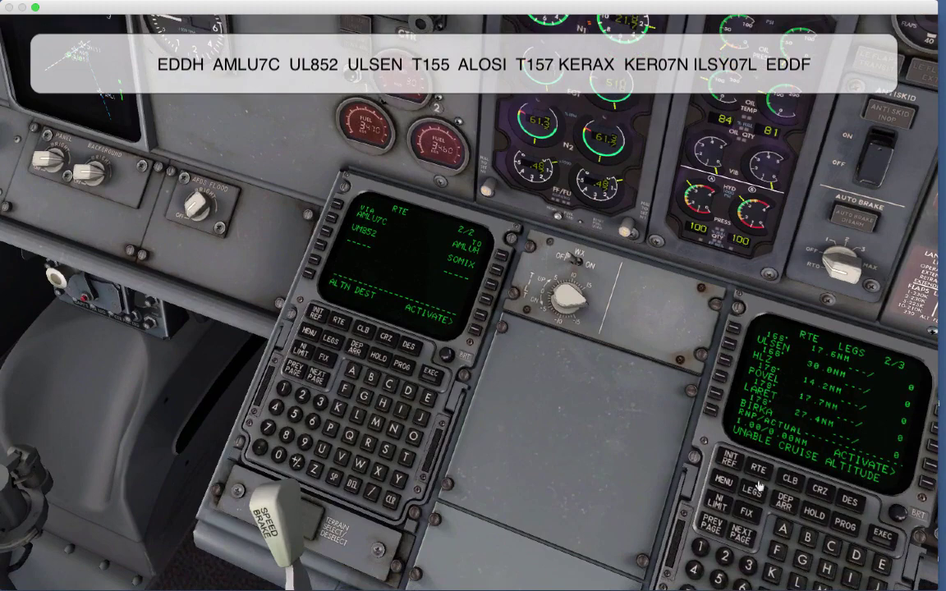
click(741, 536)
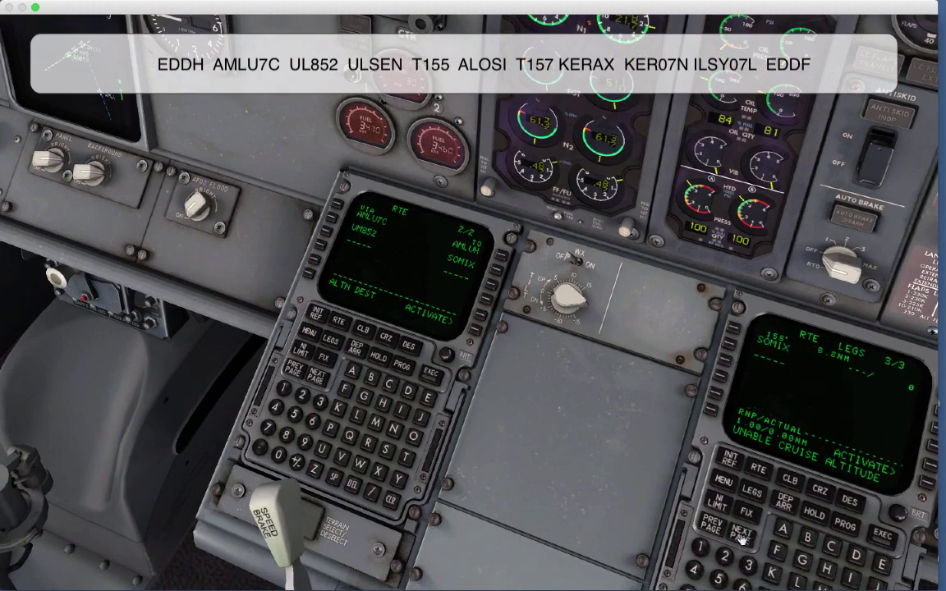
click(715, 527)
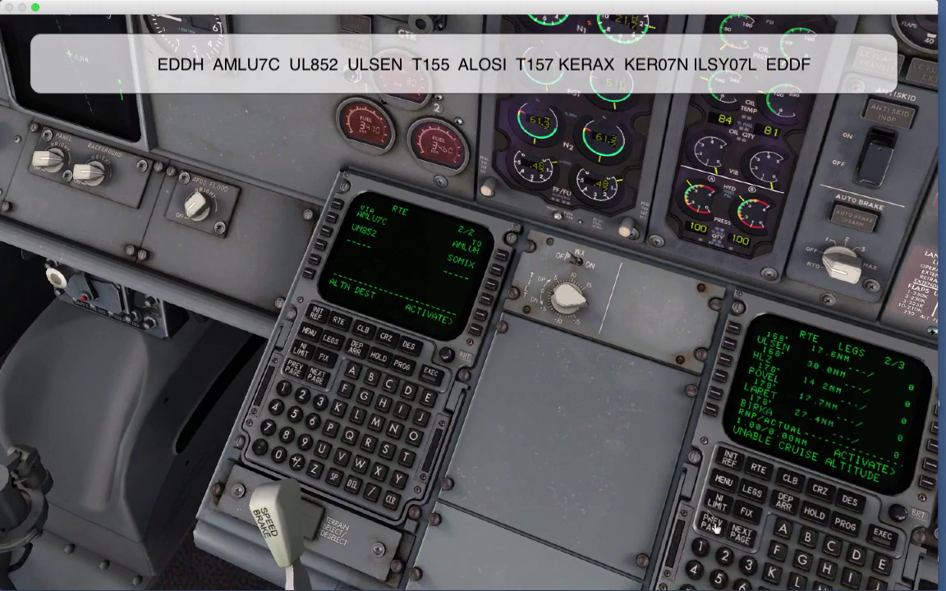
Try HAM as the end waypoint of the UM852 segment and inspect the route drawn on the navigation display
drag(604, 431, 596, 419)
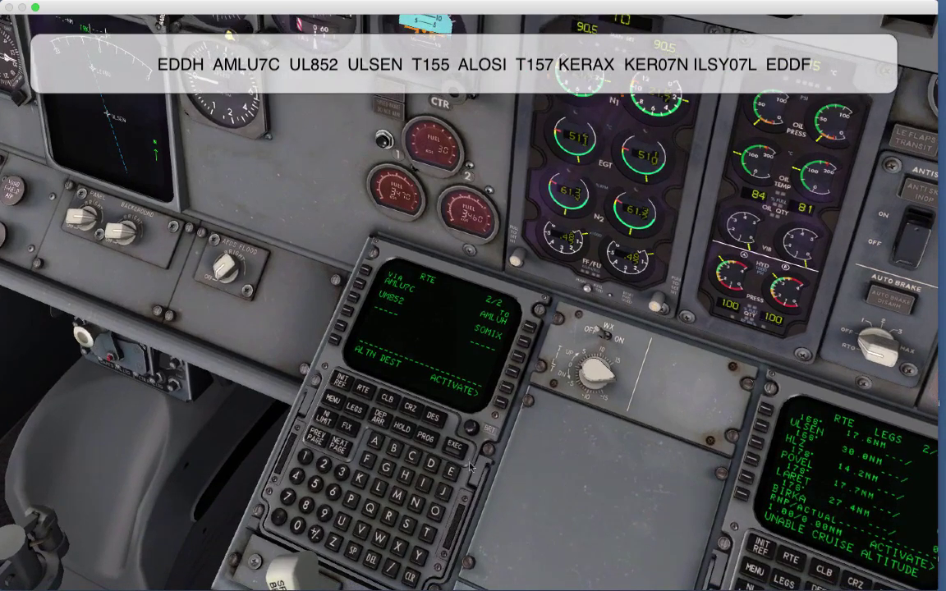
click(403, 480)
click(377, 442)
click(397, 495)
click(525, 344)
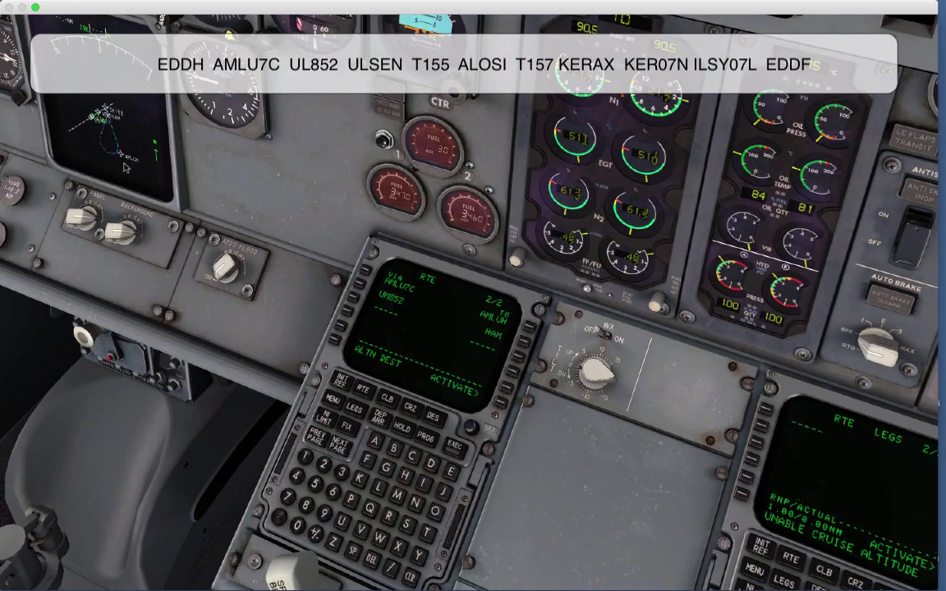
scroll(108, 154, up, 6)
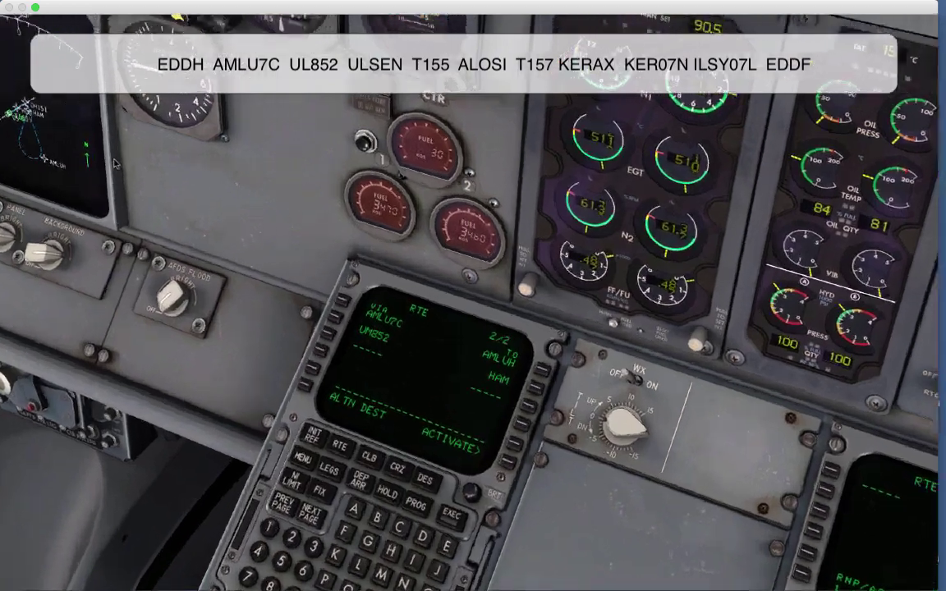
drag(138, 154, 112, 150)
scroll(118, 164, up, 2)
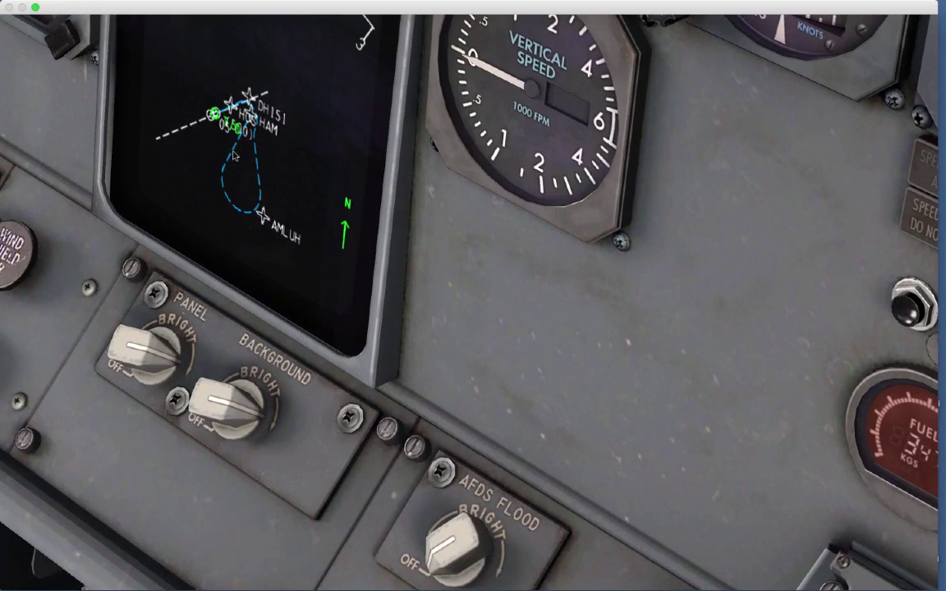
scroll(251, 184, down, 10)
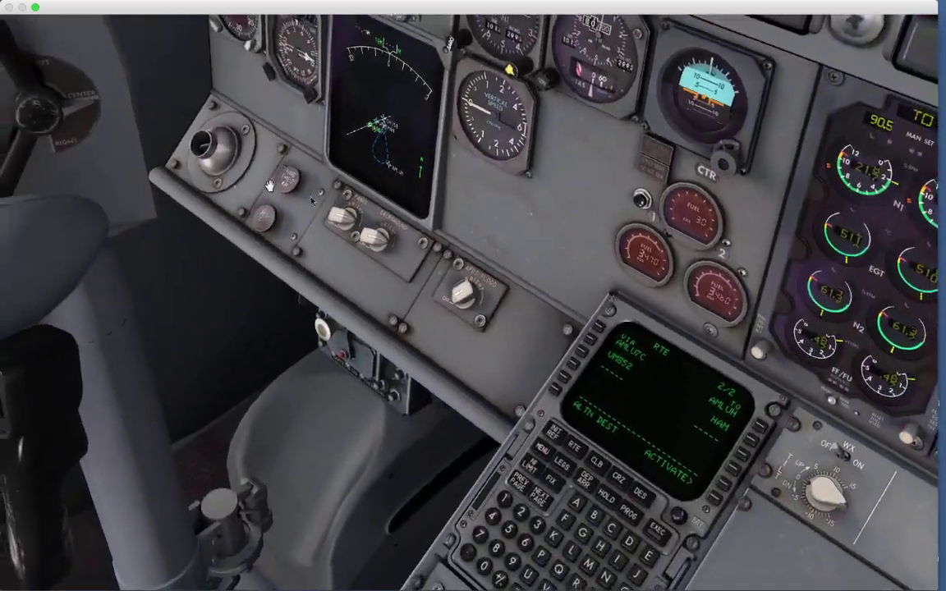
Set the end waypoint of the UM852 segment back to ULSEN
drag(253, 184, 321, 203)
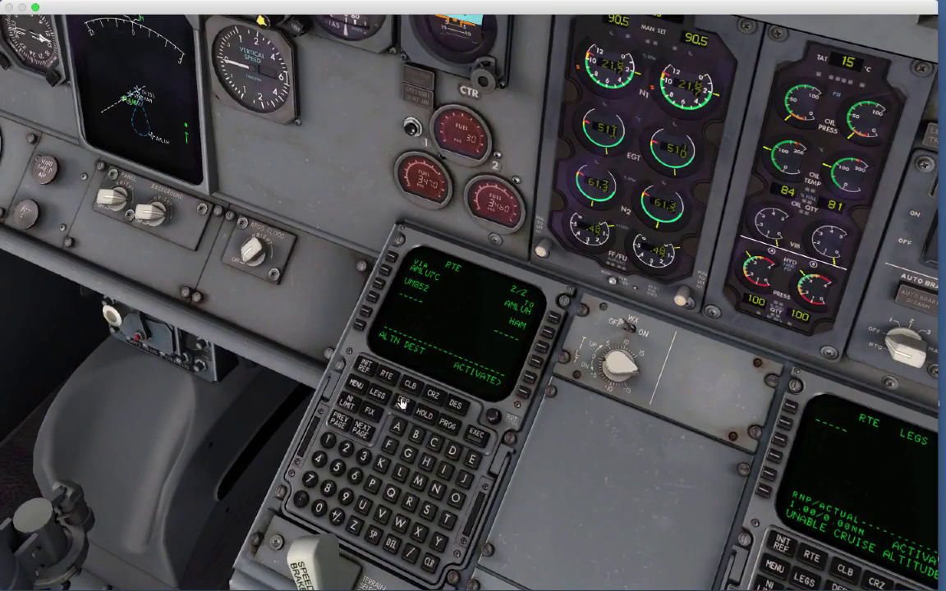
click(360, 507)
click(398, 476)
click(427, 511)
text(EN)
click(545, 336)
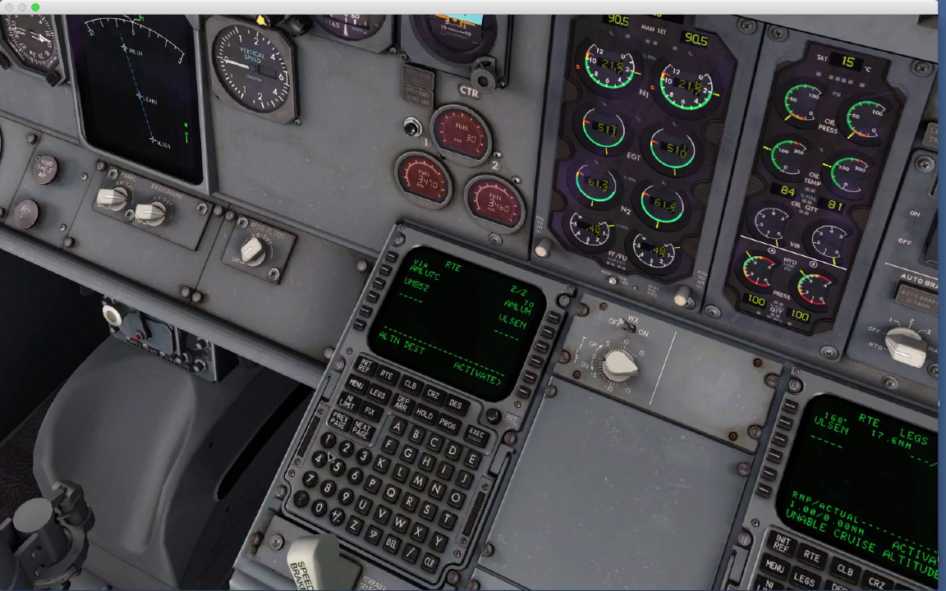
Enter airway T155 as the route segment following ULSEN, correcting the mistyped airway number in the scratchpad
click(448, 520)
click(328, 442)
click(339, 468)
click(311, 480)
click(382, 287)
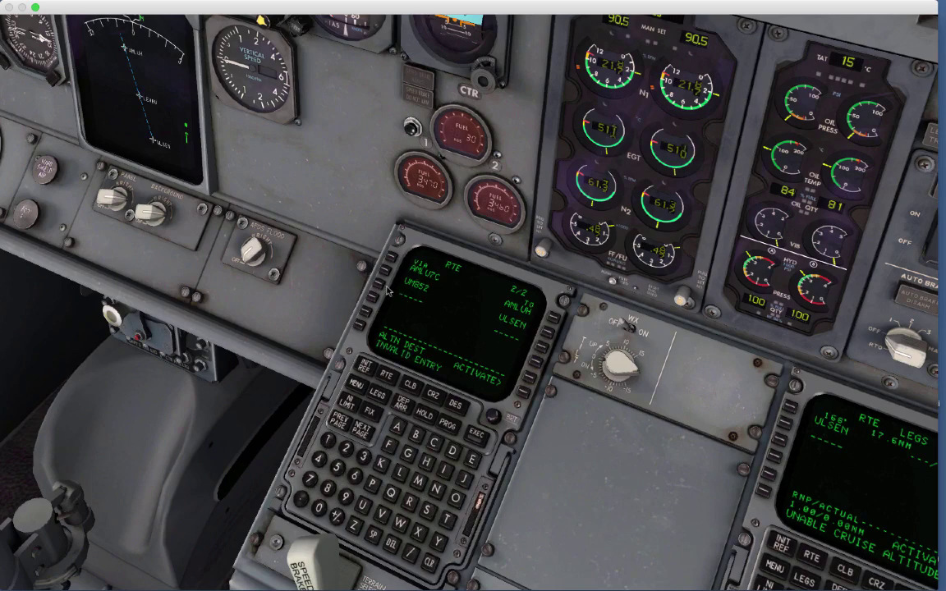
click(428, 560)
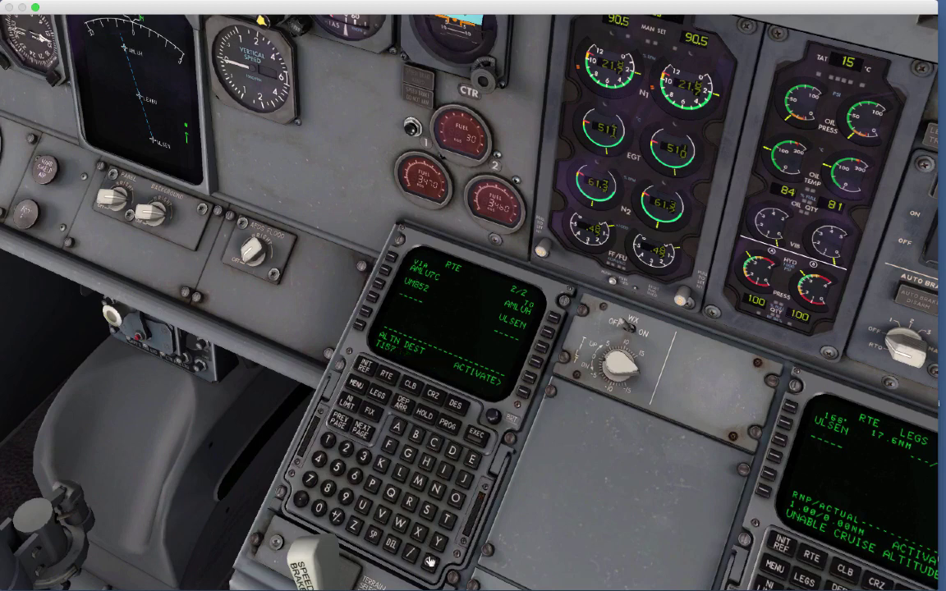
click(337, 469)
click(379, 284)
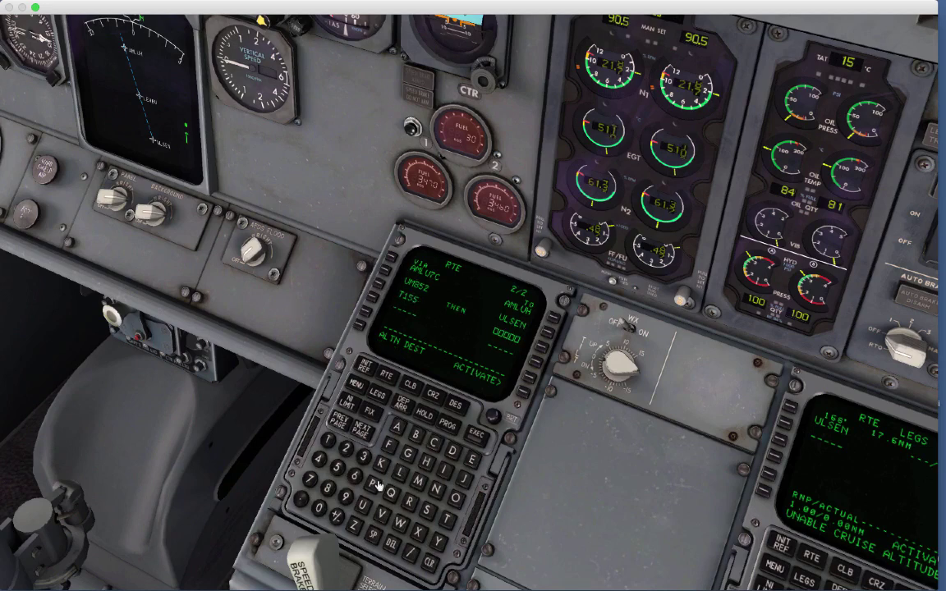
Enter ALOSI as the end waypoint of the T155 segment
click(398, 427)
click(401, 475)
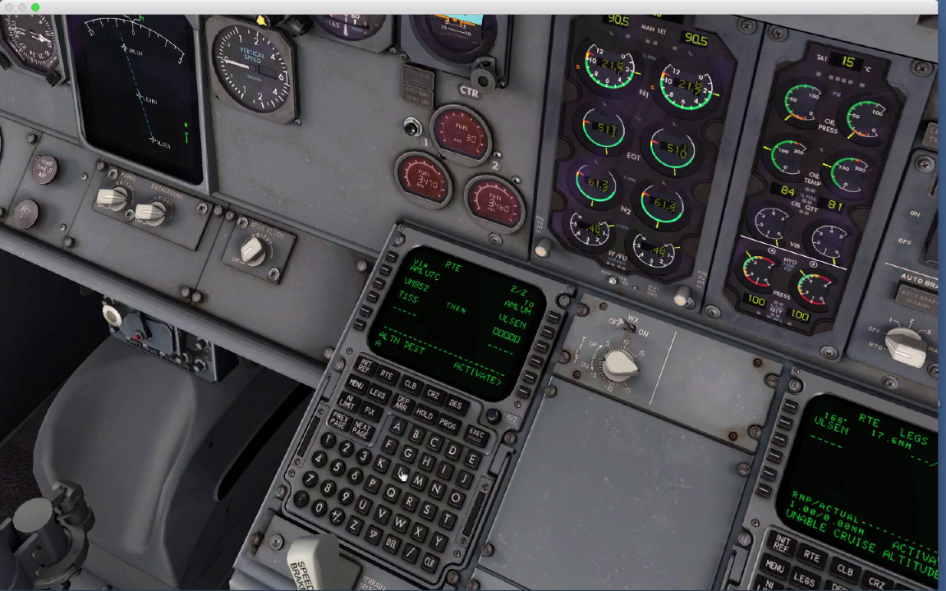
click(458, 499)
click(430, 508)
click(443, 466)
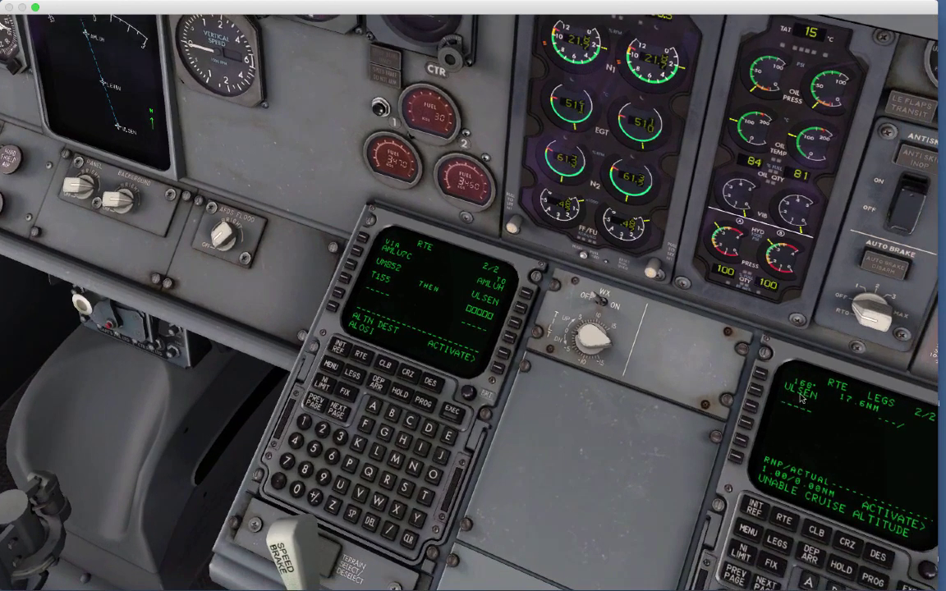
click(515, 324)
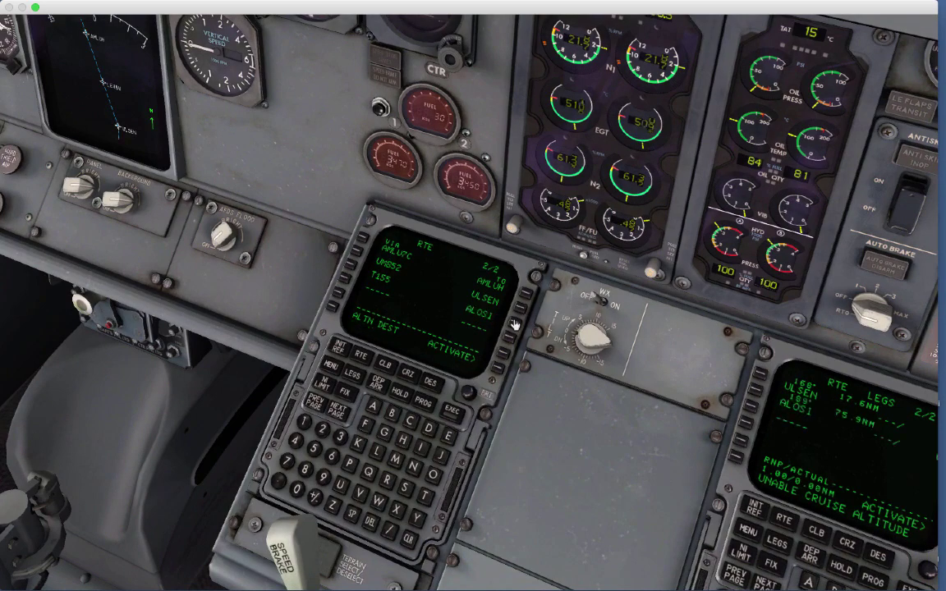
drag(436, 303, 430, 301)
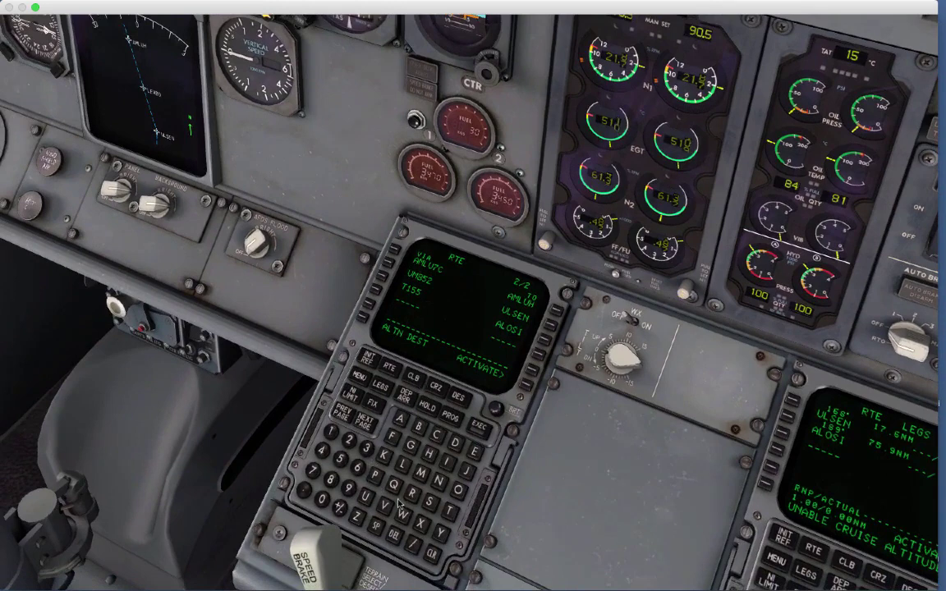
click(449, 509)
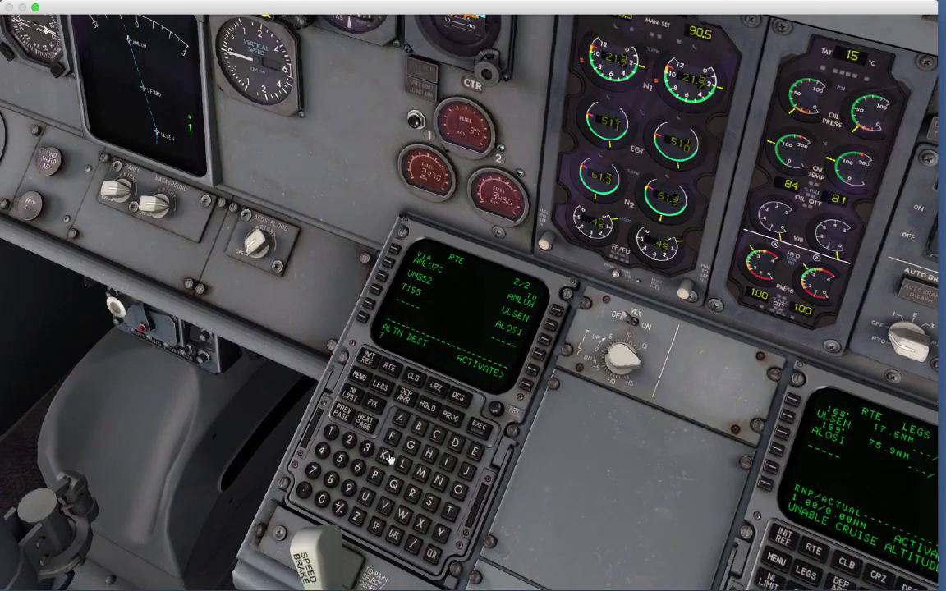
click(331, 432)
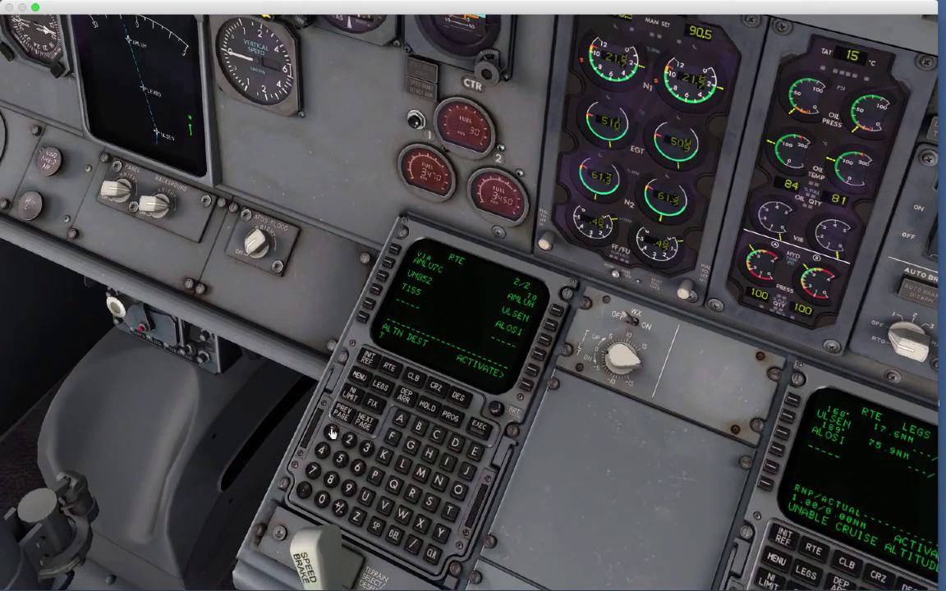
click(431, 554)
View the EDDF arrivals on the captain's CDU and return to the second route page
click(408, 395)
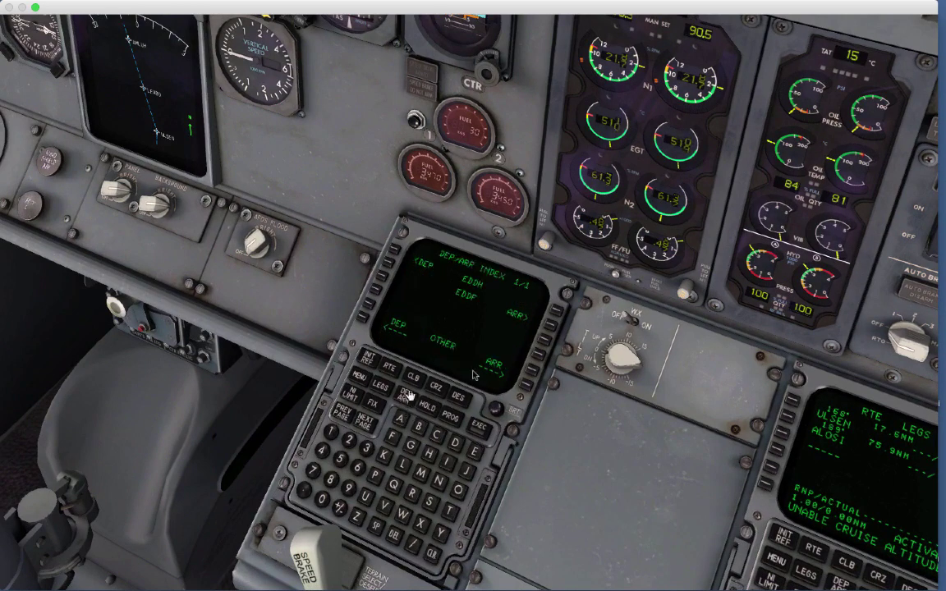
click(553, 318)
drag(523, 345, 598, 401)
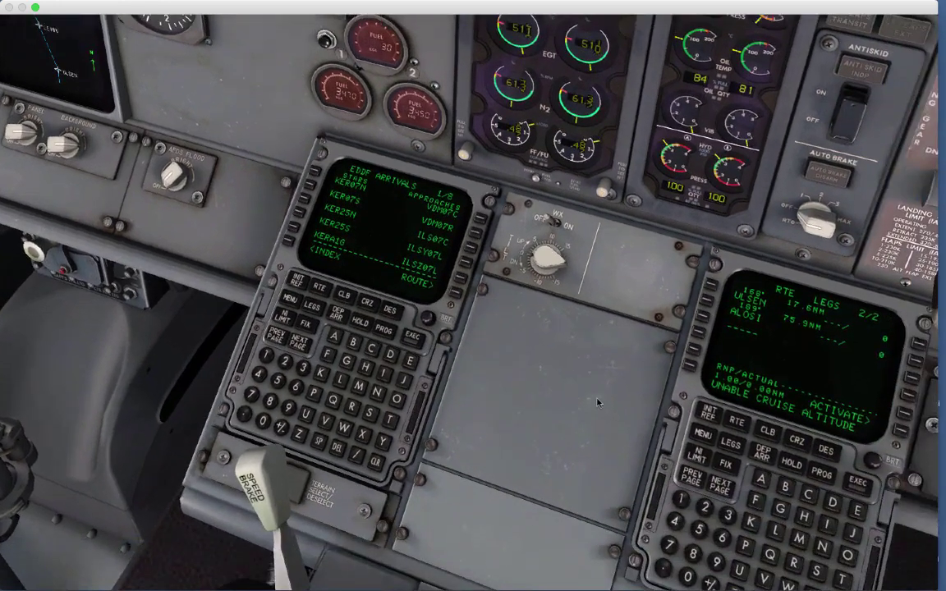
click(320, 288)
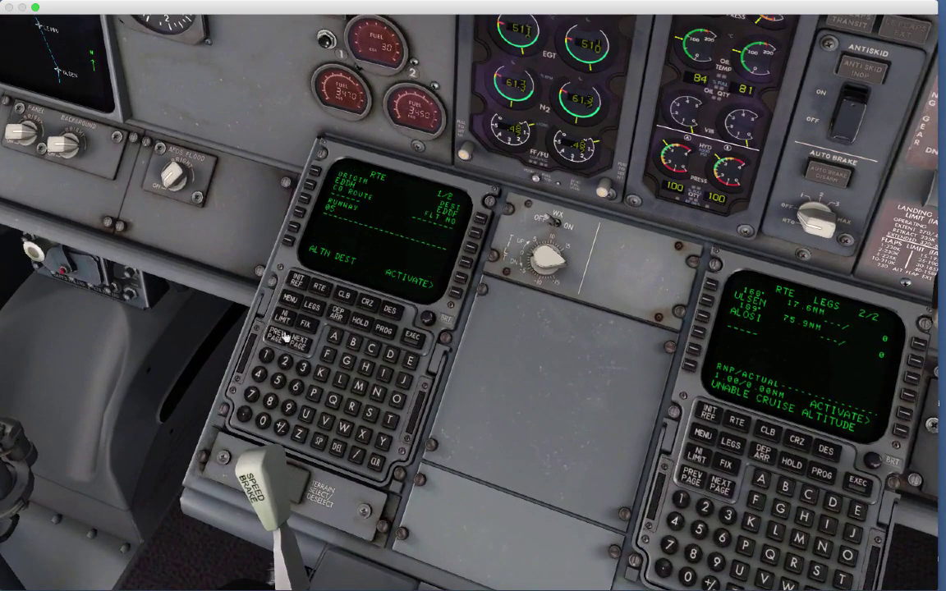
click(300, 342)
Clear the scratchpad message on the first officer's CDU
drag(592, 311, 592, 327)
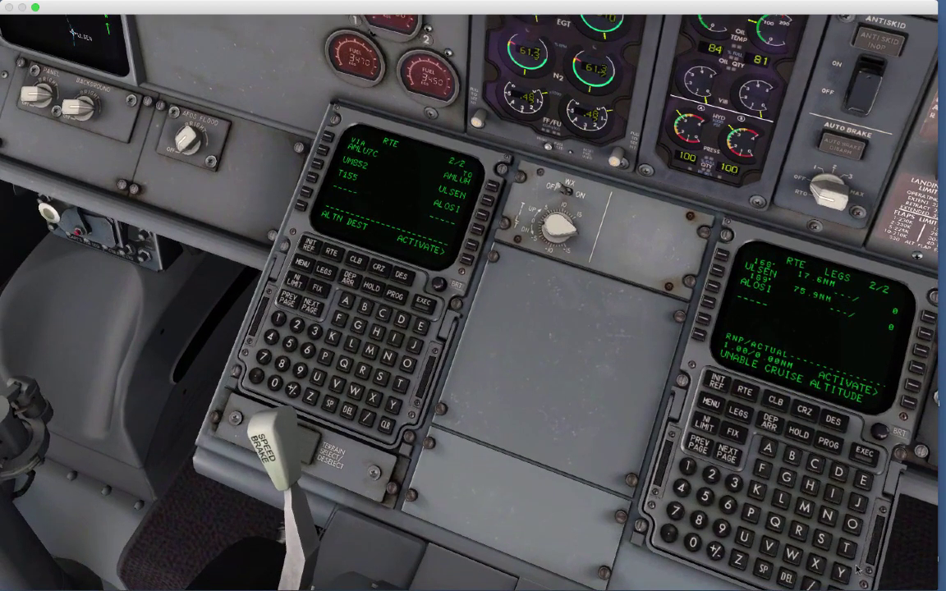
drag(876, 510, 876, 520)
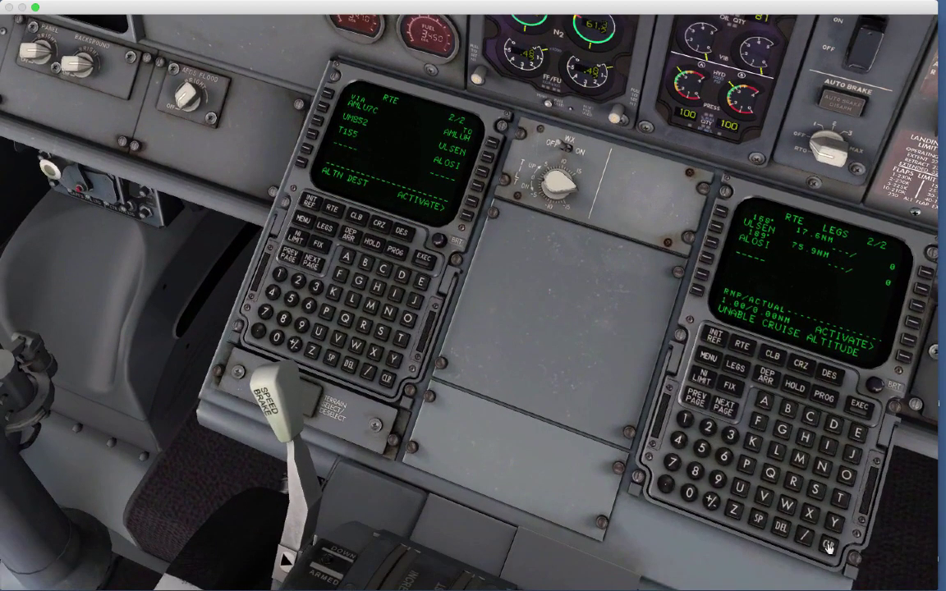
click(829, 544)
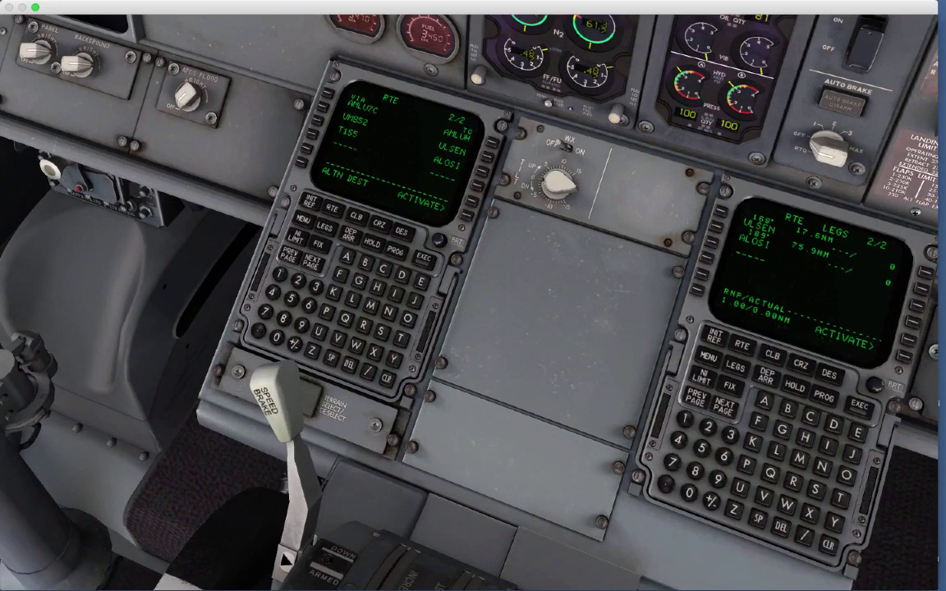
Select the ILSY07L approach with the KER07N STAR for EDDF and check the last route page on the captain's CDU
click(769, 378)
click(911, 289)
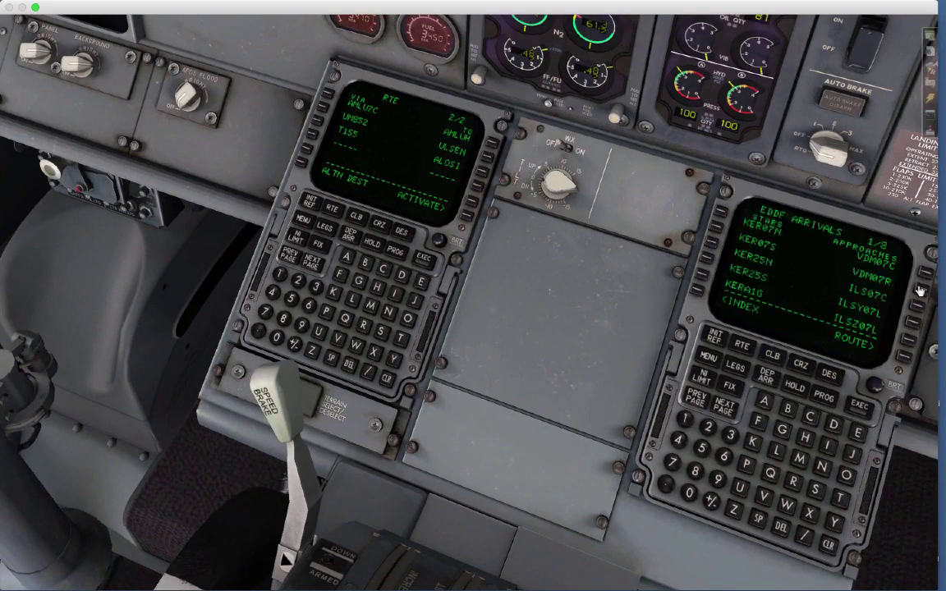
click(914, 325)
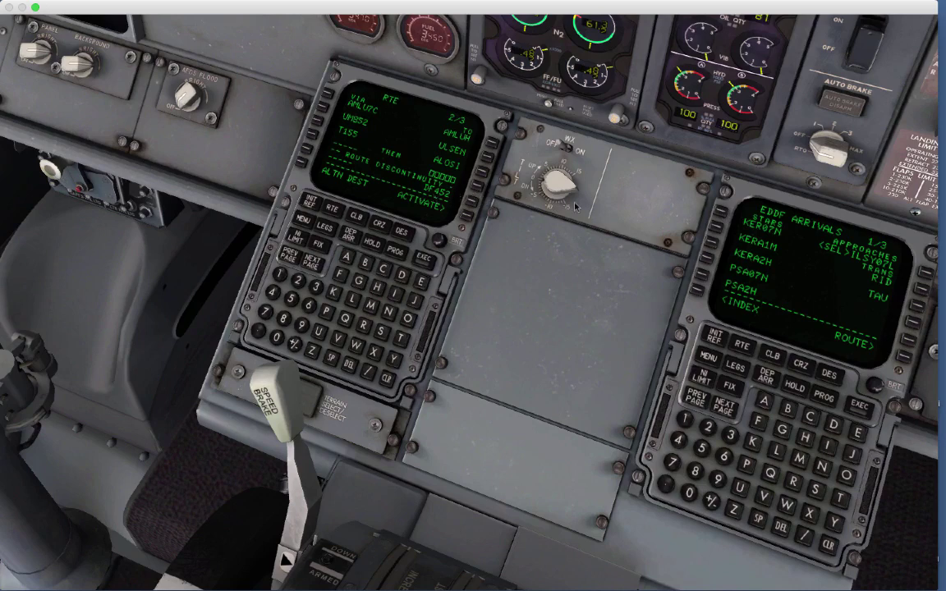
click(719, 216)
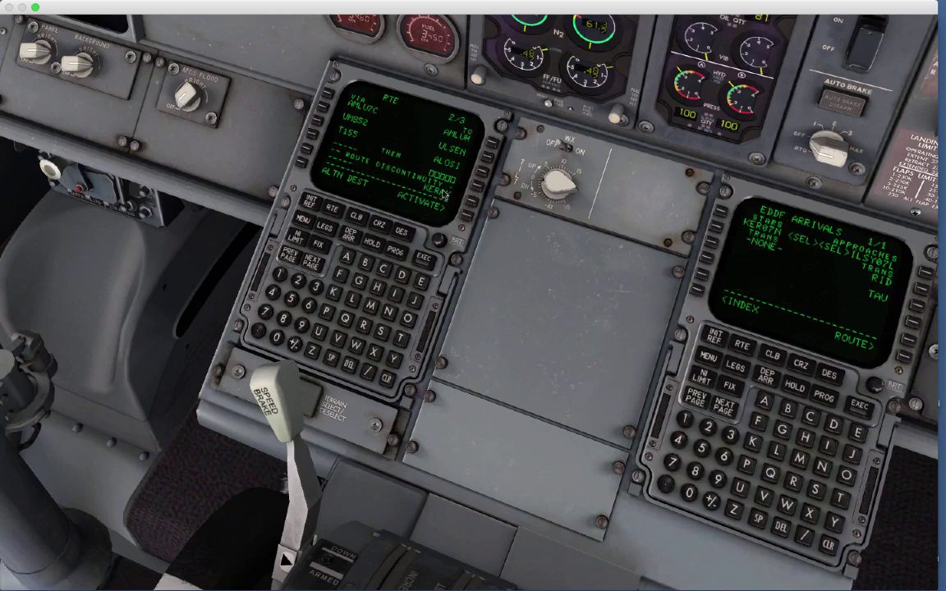
click(311, 258)
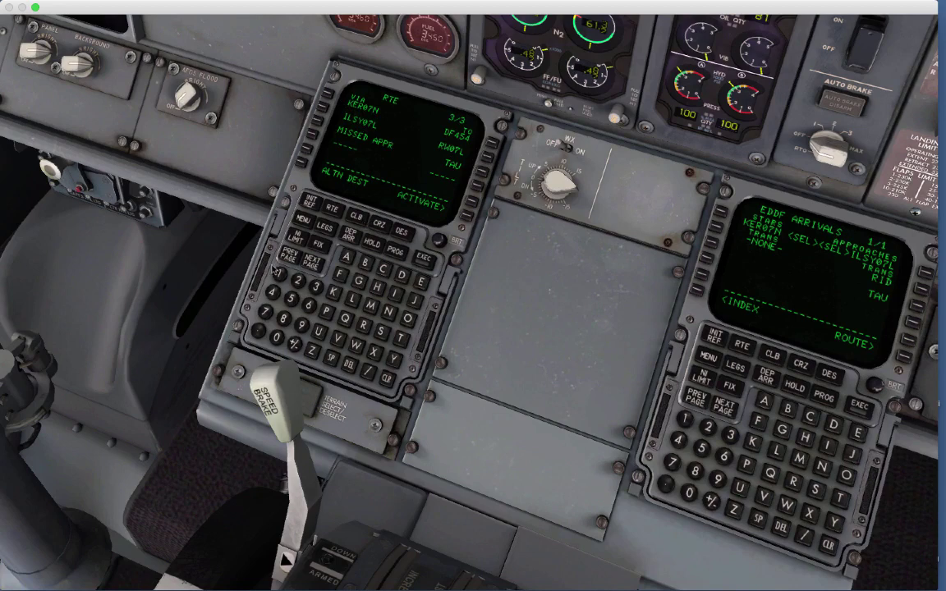
Return to the second route page on the captain's CDU and enter T157 as the airway following ALOSI
click(286, 257)
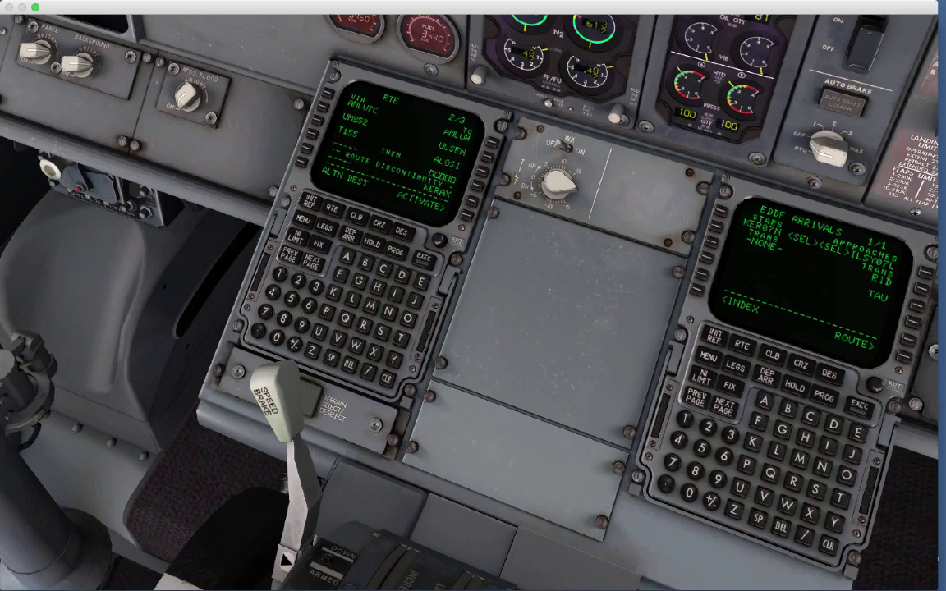
click(276, 277)
click(289, 299)
click(264, 315)
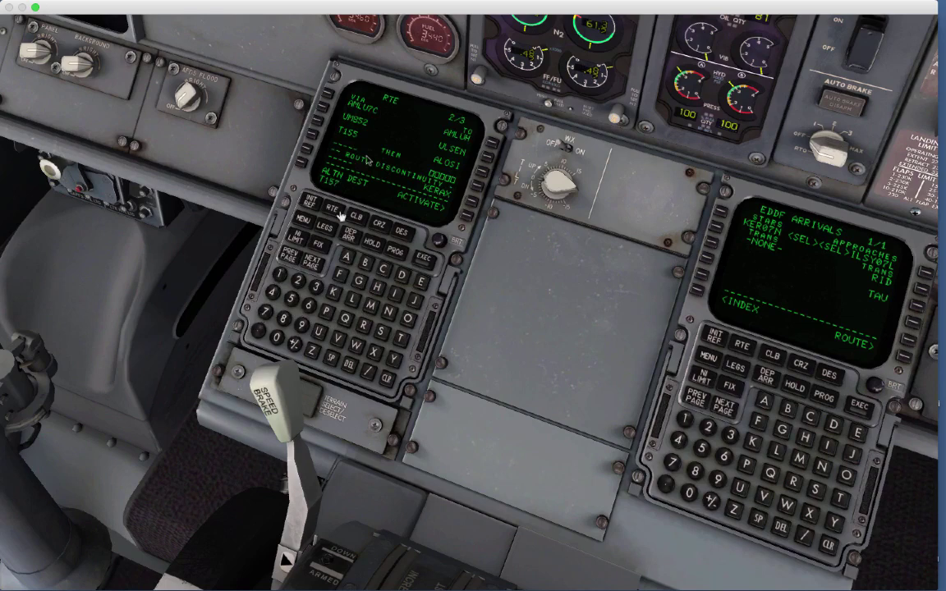
click(312, 137)
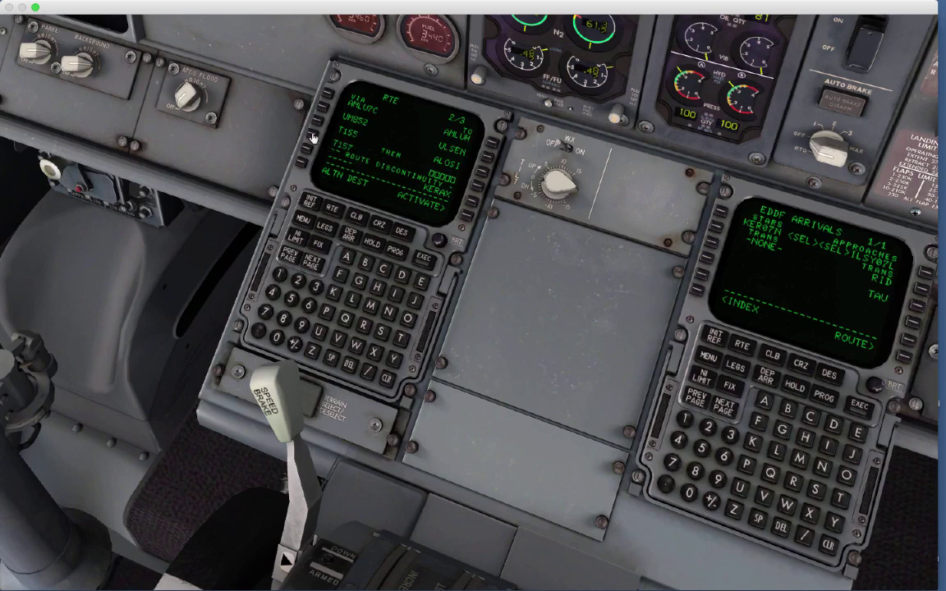
Enter KERAX as the end waypoint of the T157 segment, closing the route discontinuity
click(475, 196)
click(388, 368)
click(334, 292)
click(422, 282)
click(365, 324)
click(346, 257)
click(374, 353)
click(476, 189)
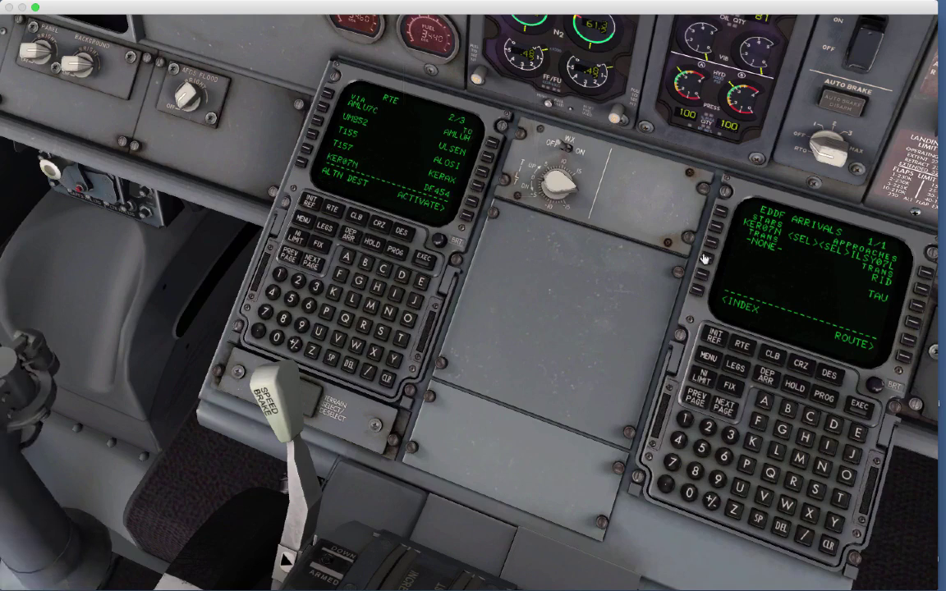
Review all the route legs pages on the first officer's CDU
click(736, 367)
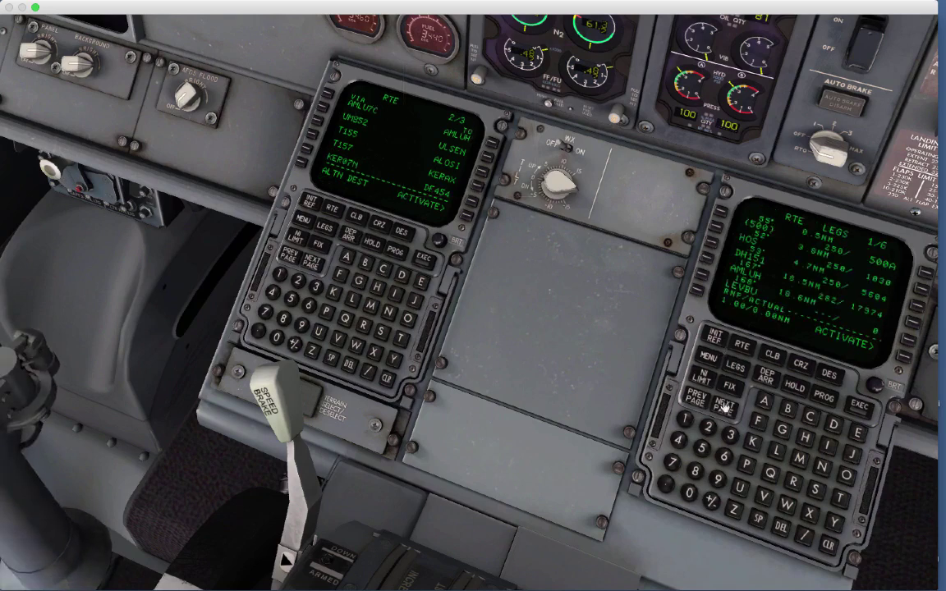
click(725, 406)
click(725, 405)
click(725, 406)
click(724, 405)
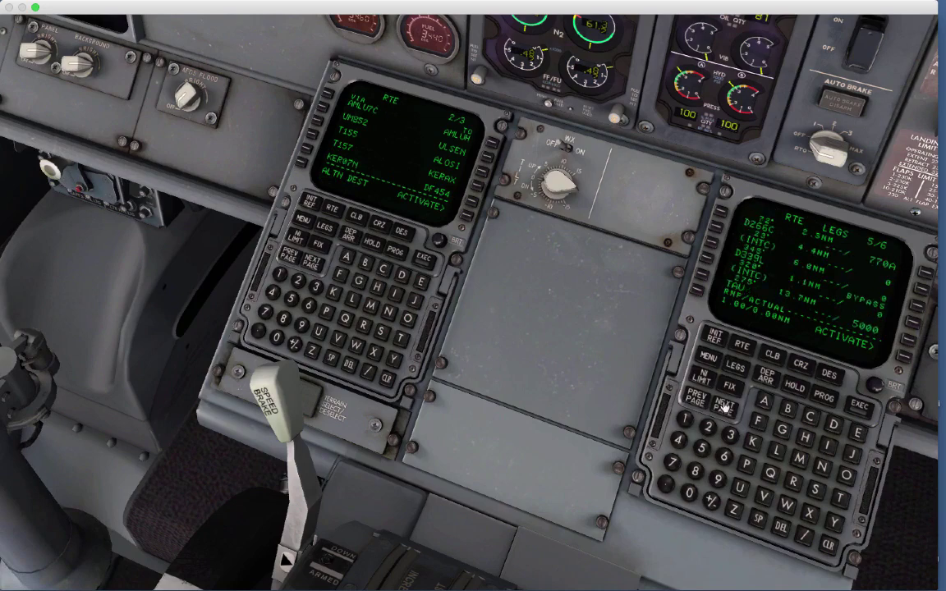
click(725, 405)
click(724, 406)
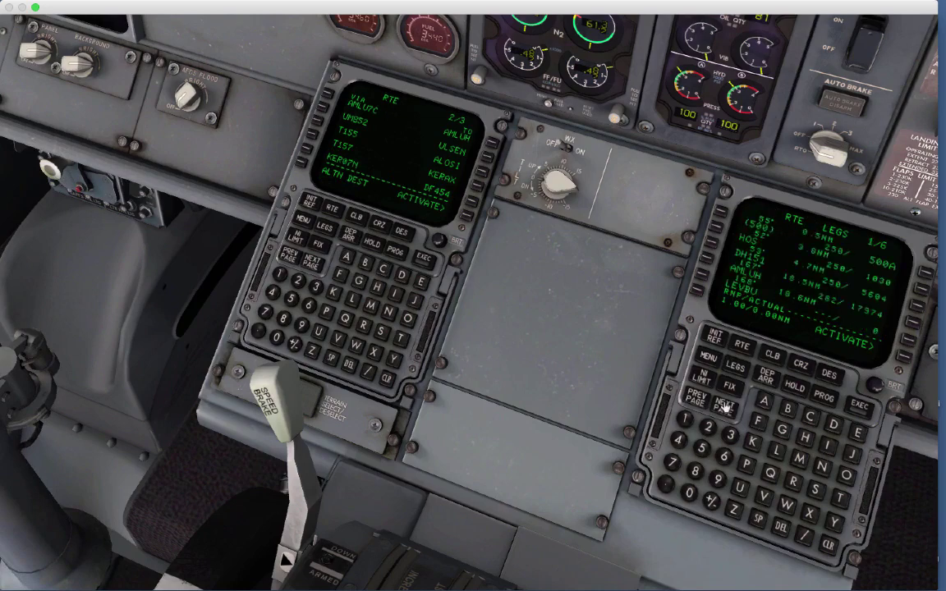
drag(570, 316, 532, 283)
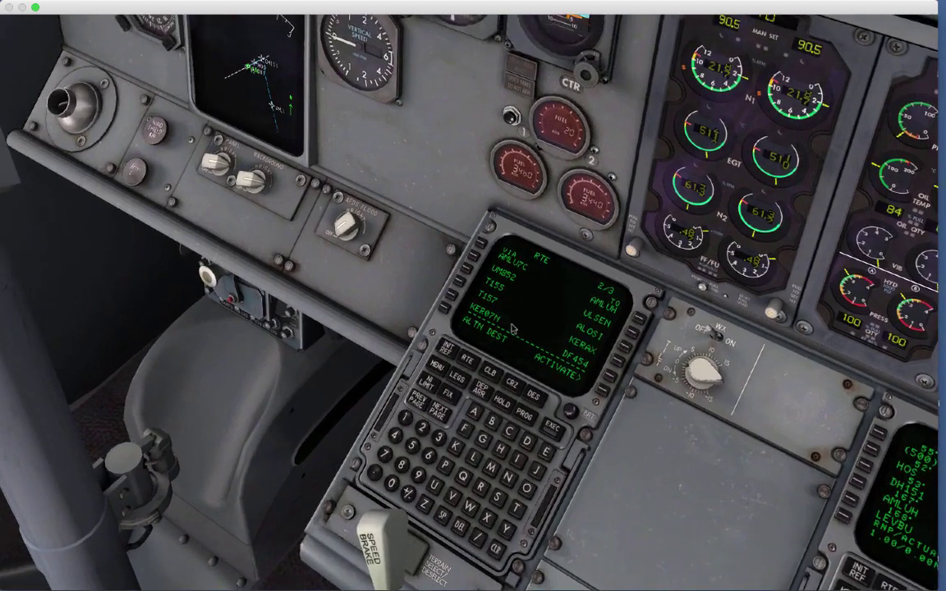
Step through the route legs on the captain's CDU and check each waypoint's position on the navigation display, ending back at the first leg
click(458, 375)
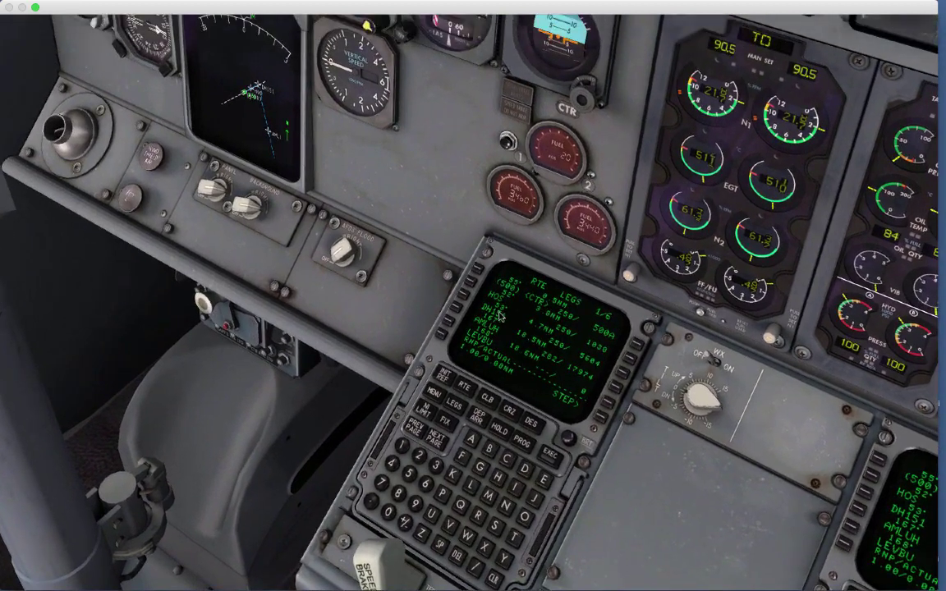
click(603, 418)
click(602, 418)
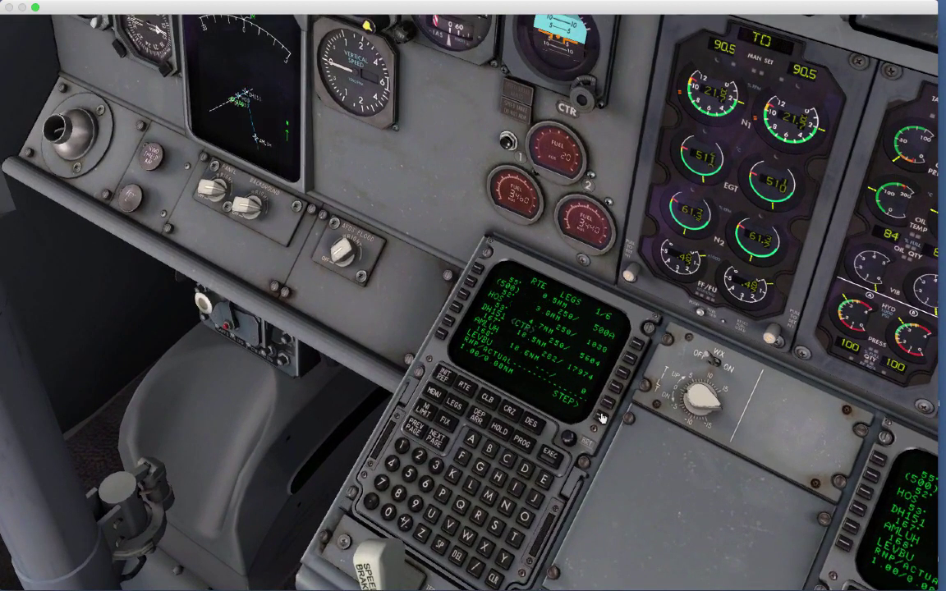
click(600, 419)
click(599, 419)
scroll(555, 412, up, 6)
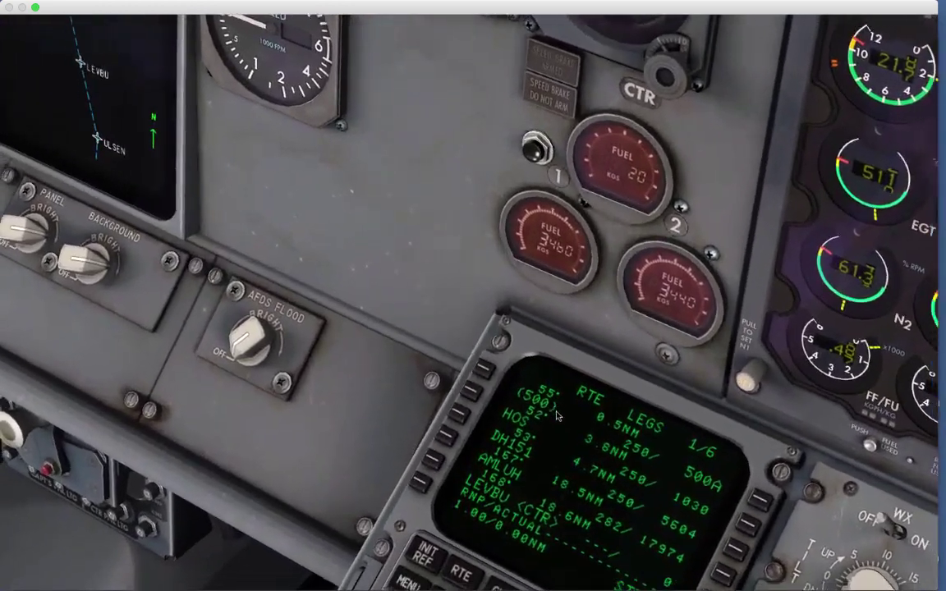
scroll(554, 412, down, 1)
scroll(554, 412, down, 2)
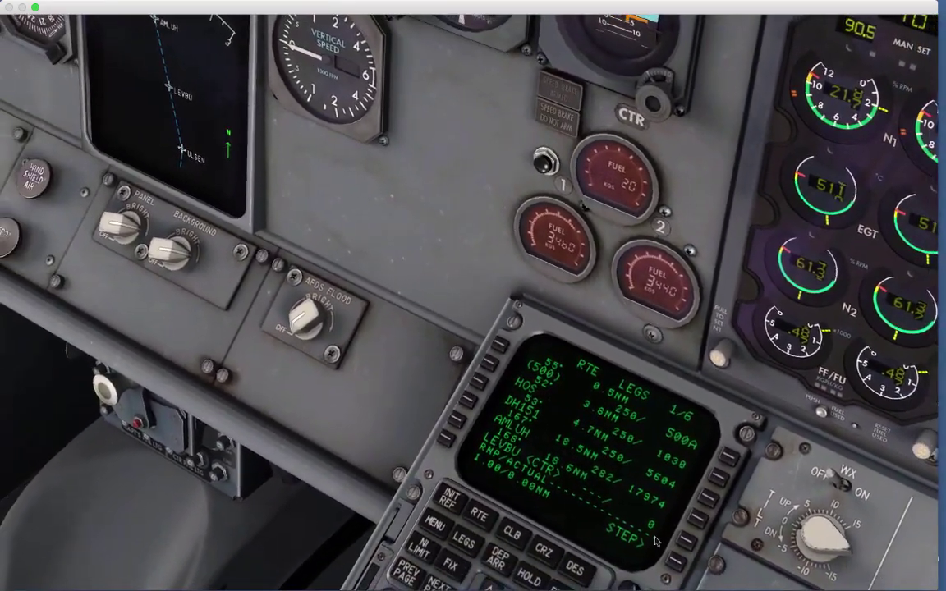
click(672, 562)
click(672, 562)
click(674, 562)
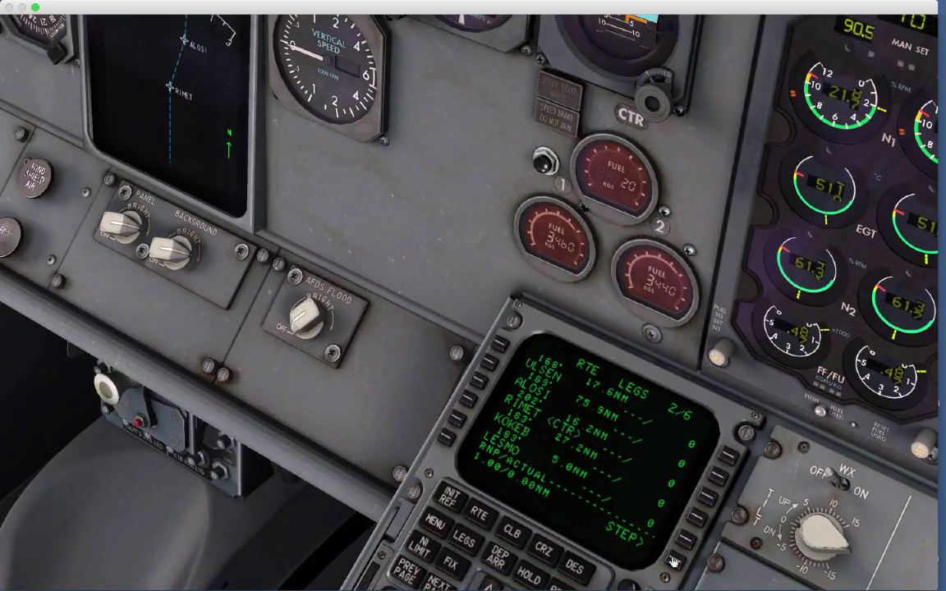
click(675, 563)
click(672, 561)
click(672, 562)
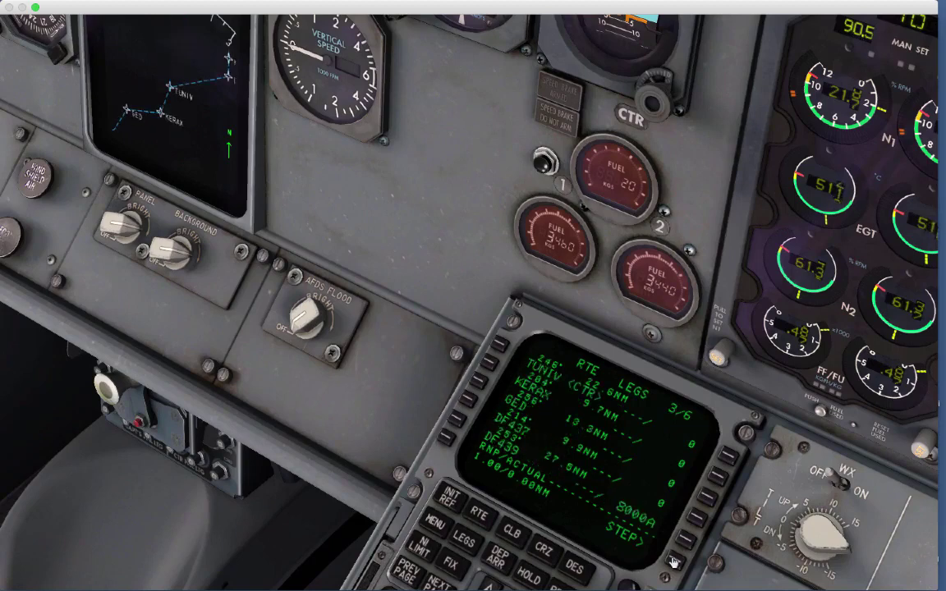
click(672, 562)
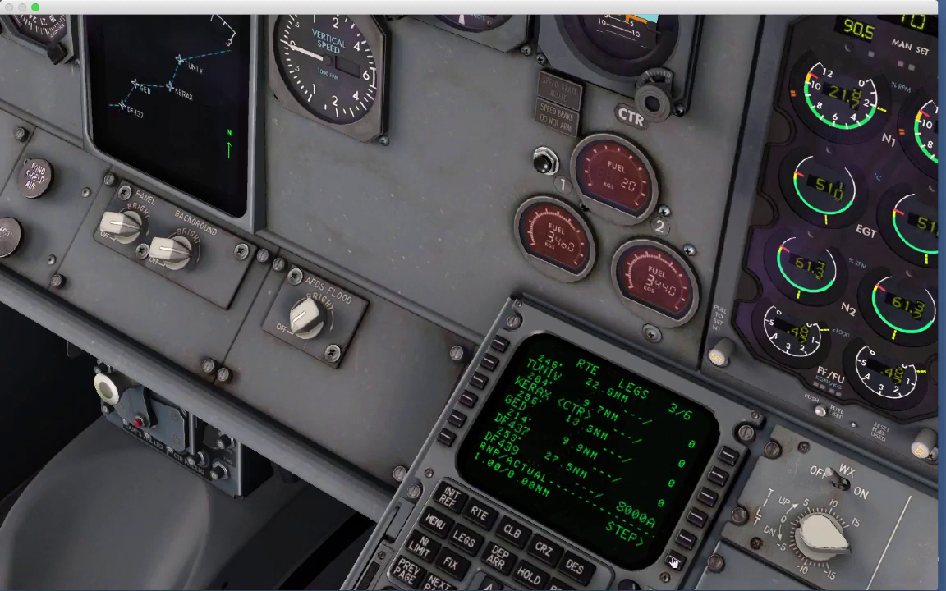
click(672, 562)
click(672, 562)
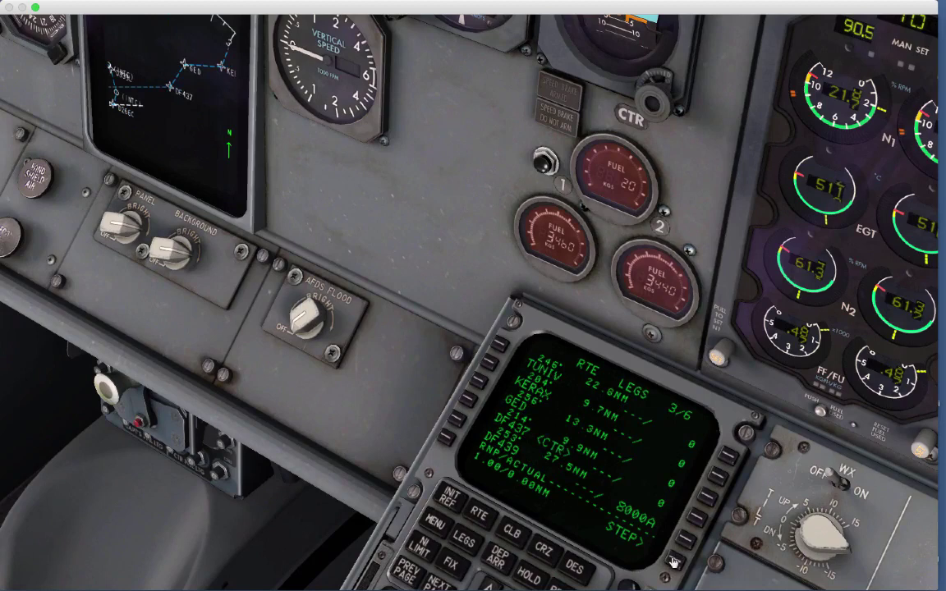
click(672, 562)
click(672, 562)
click(672, 562)
click(672, 562)
click(672, 562)
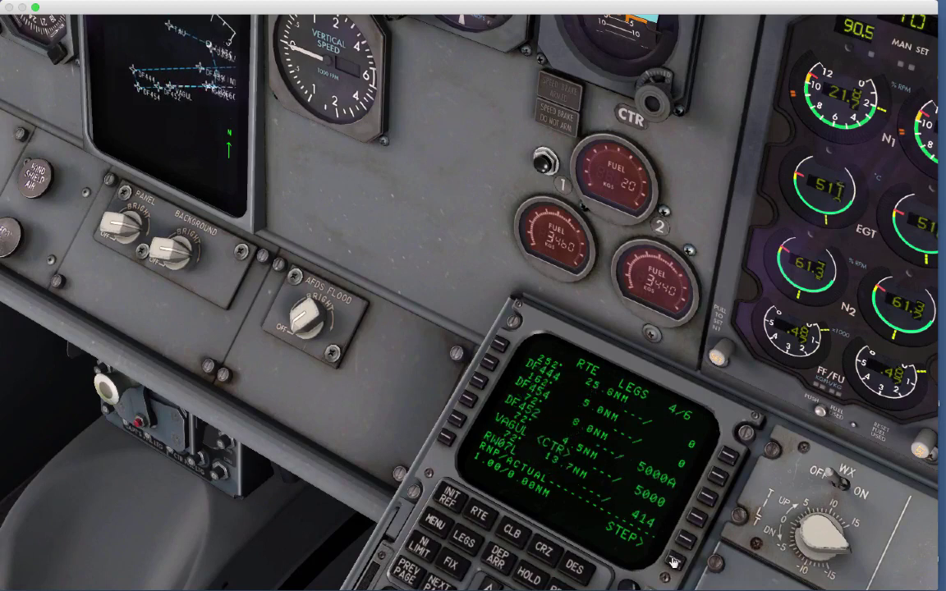
click(672, 562)
click(672, 562)
click(672, 561)
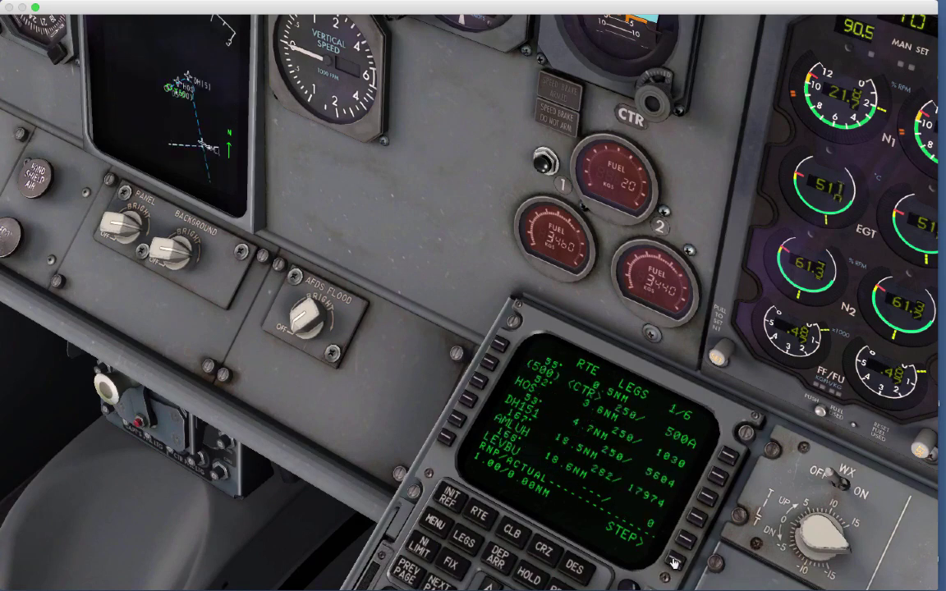
scroll(520, 448, down, 6)
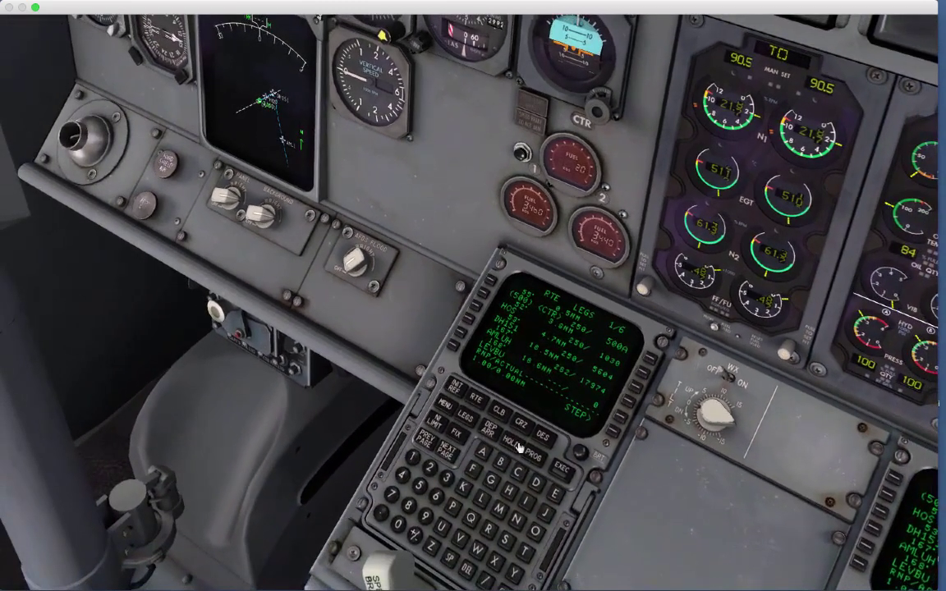
Switch the captain's navigation display from plan mode back to the map on the pedestal's EFIS control
drag(469, 418, 236, 282)
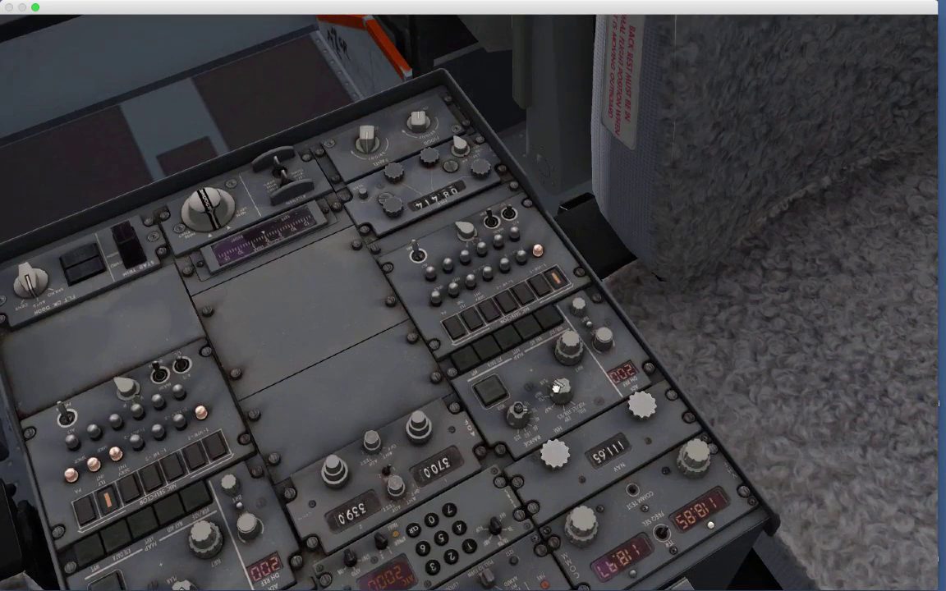
mouse_move(560, 388)
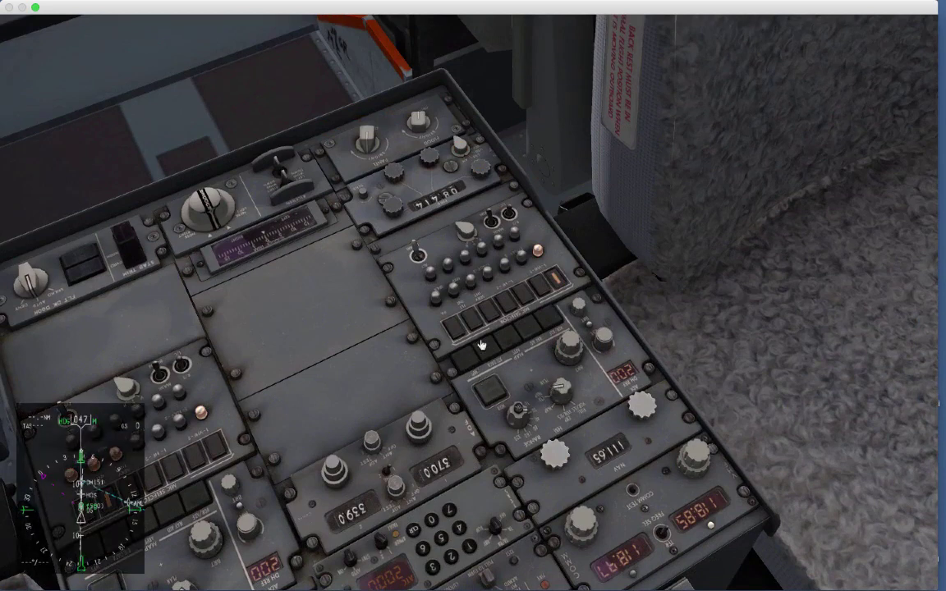
drag(482, 344, 812, 292)
drag(808, 313, 783, 319)
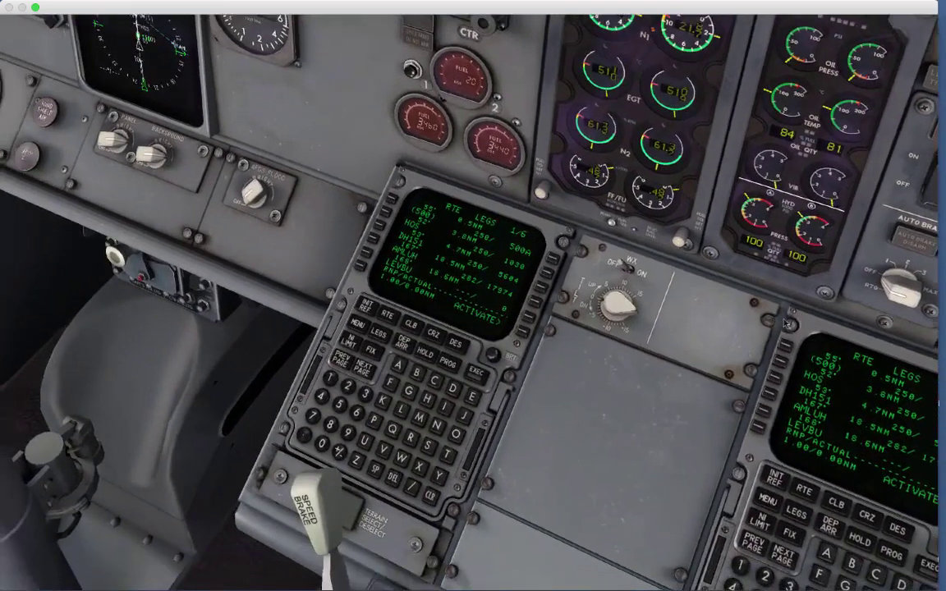
Activate the programmed EDDH to EDDF route and execute it on the captain's CDU
click(519, 330)
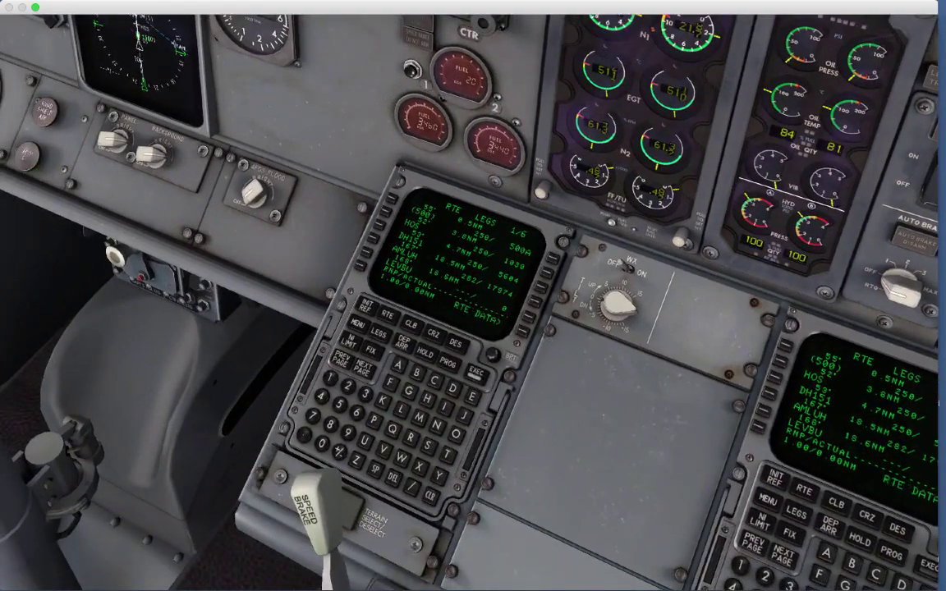
click(476, 375)
drag(510, 300, 508, 290)
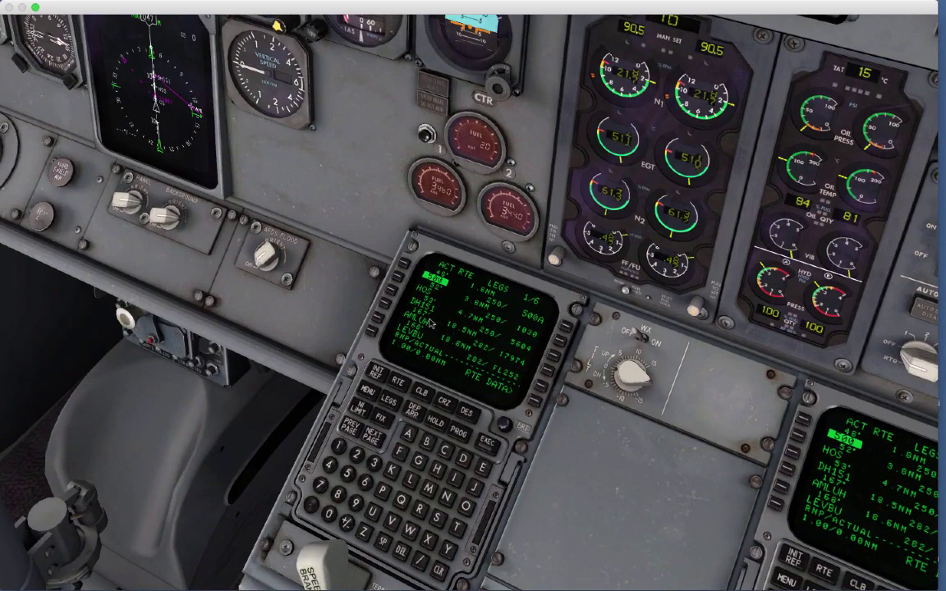
scroll(357, 308, up, 4)
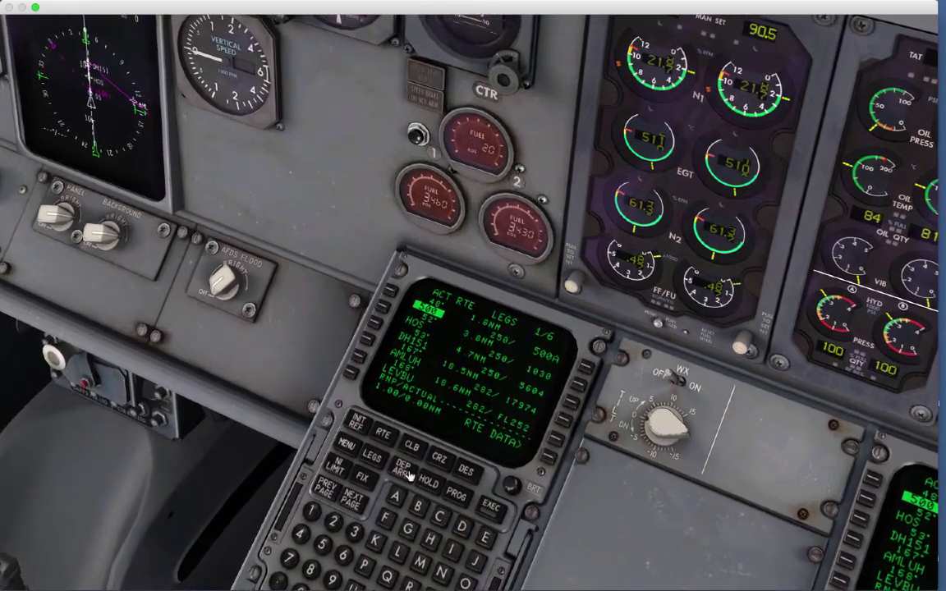
Change the EDDH departure to runway 15 with the AMLU7D SID and examine its path on the navigation display
click(405, 471)
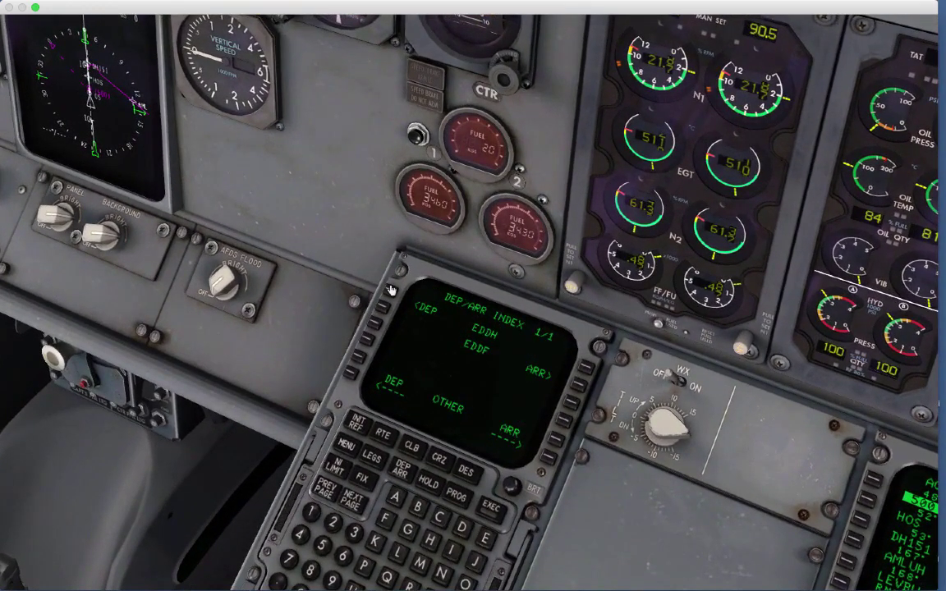
click(393, 306)
drag(411, 298, 391, 284)
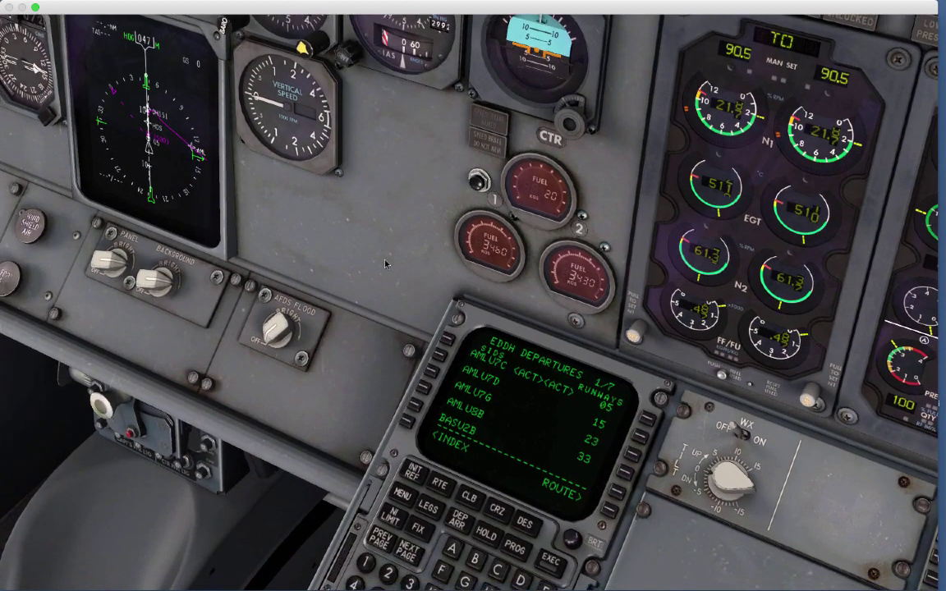
click(640, 439)
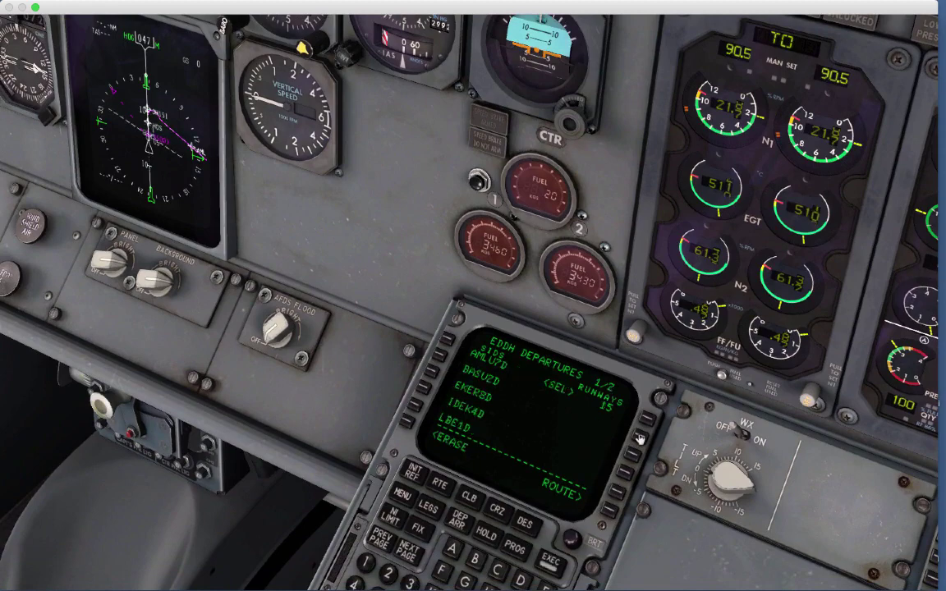
click(448, 341)
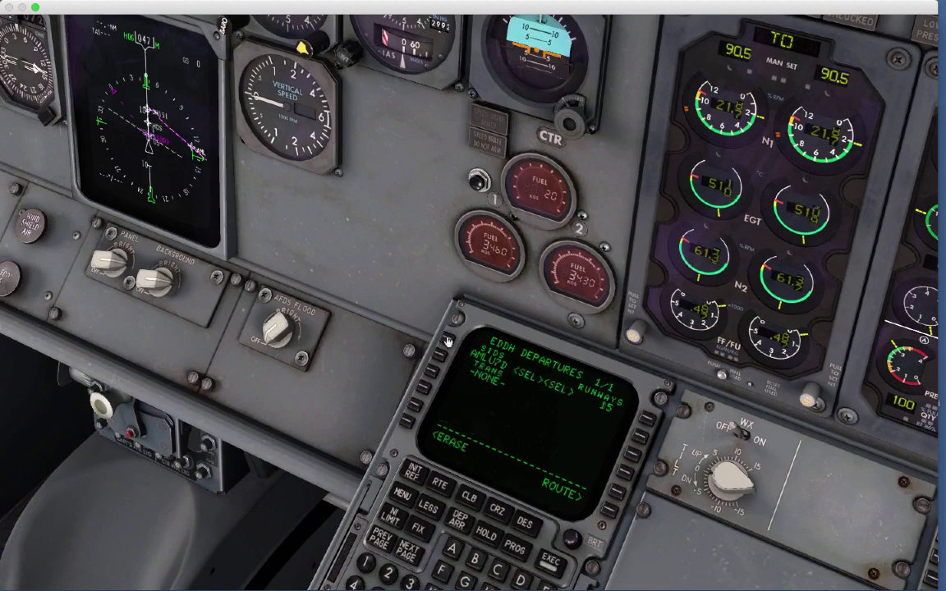
scroll(168, 182, up, 2)
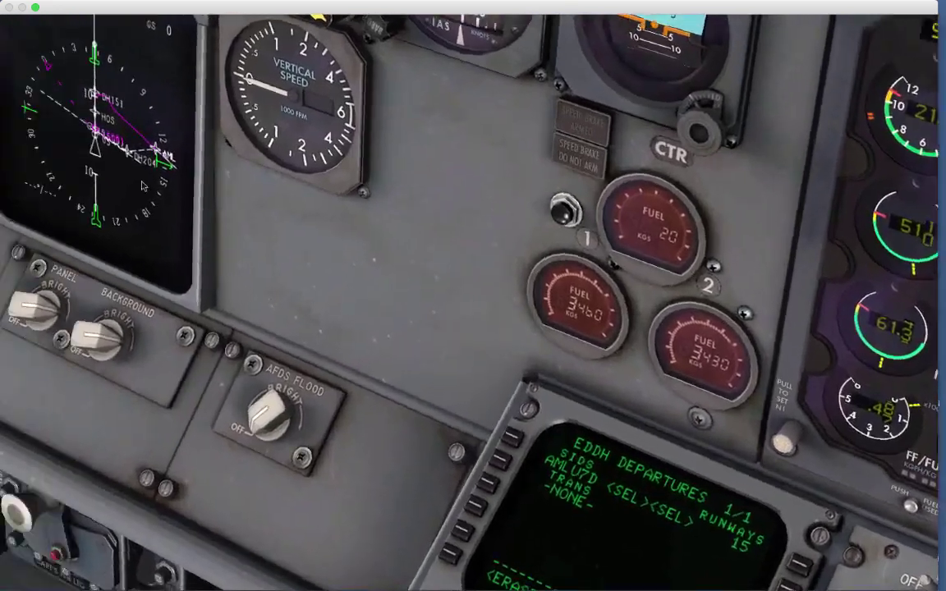
scroll(193, 188, up, 3)
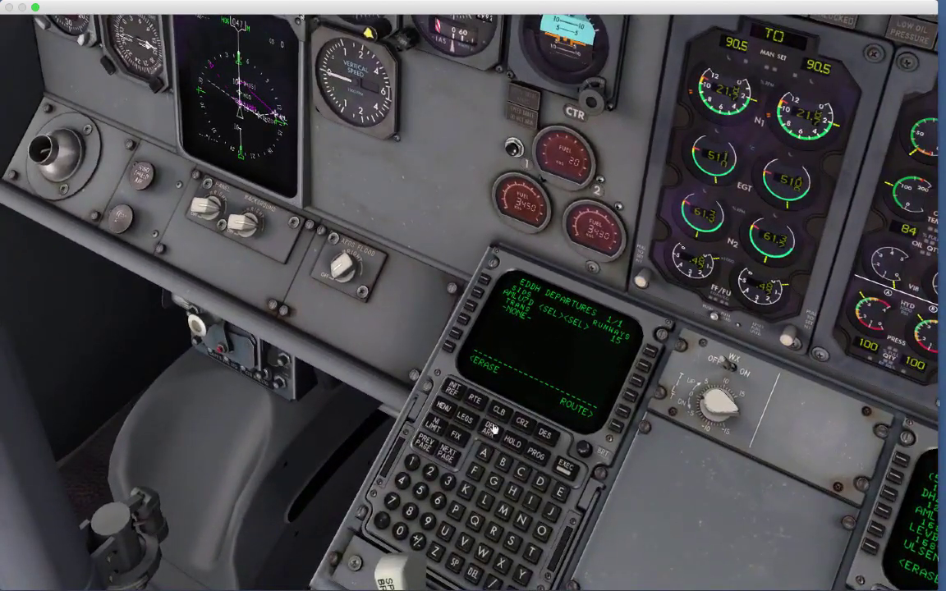
Change the EDDH departure to runway 23 with the AMLU8B SID and return to the departure/arrival index
click(491, 431)
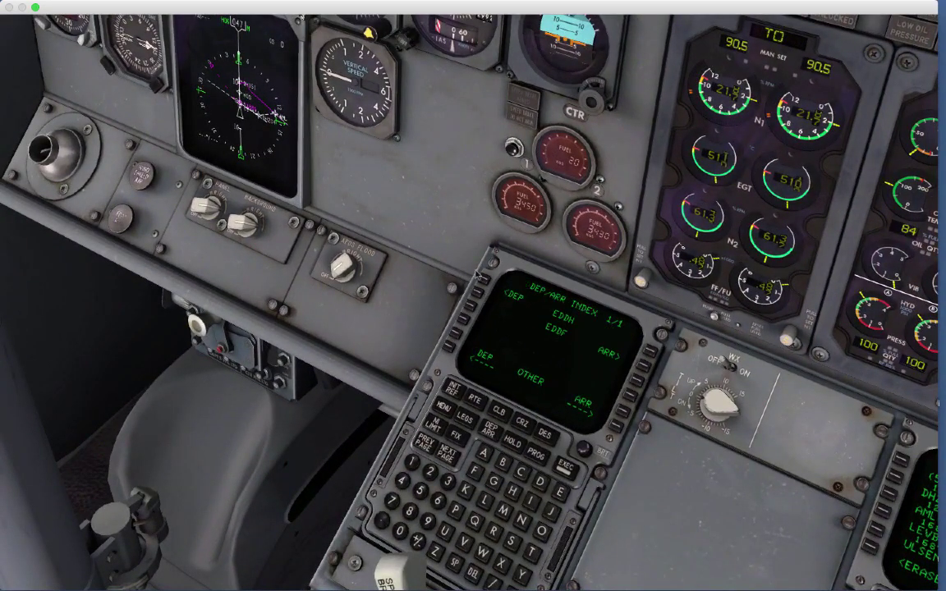
click(481, 280)
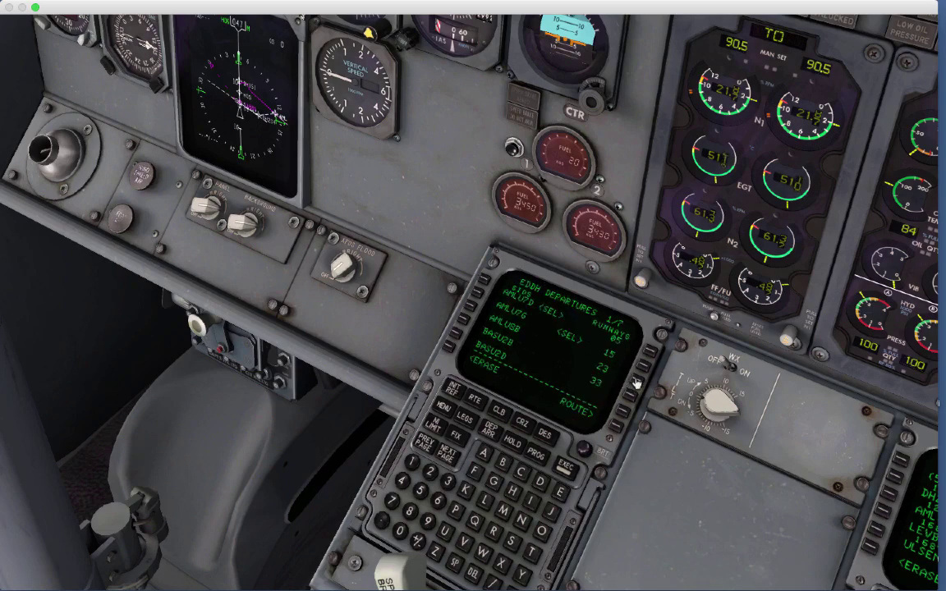
click(637, 383)
click(483, 285)
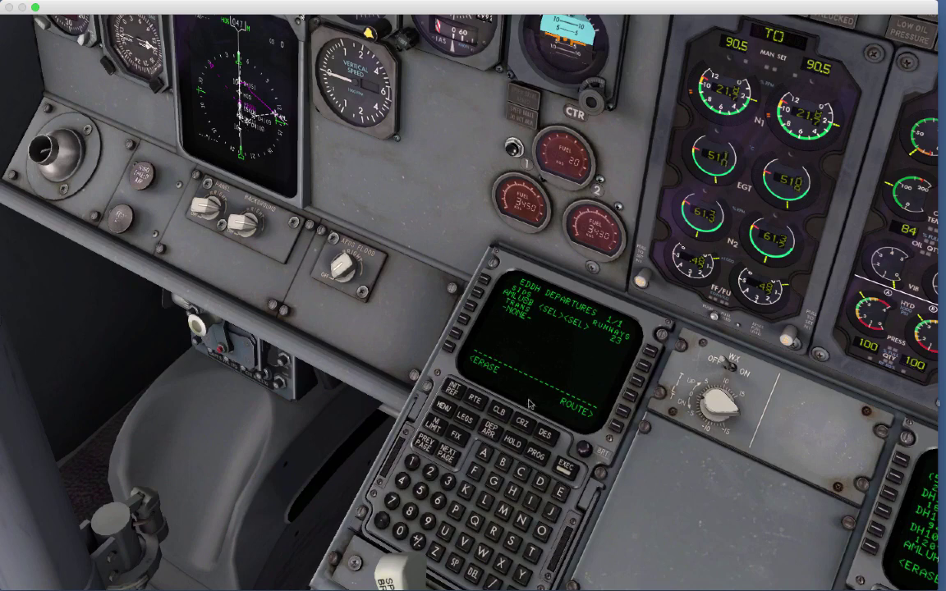
click(490, 428)
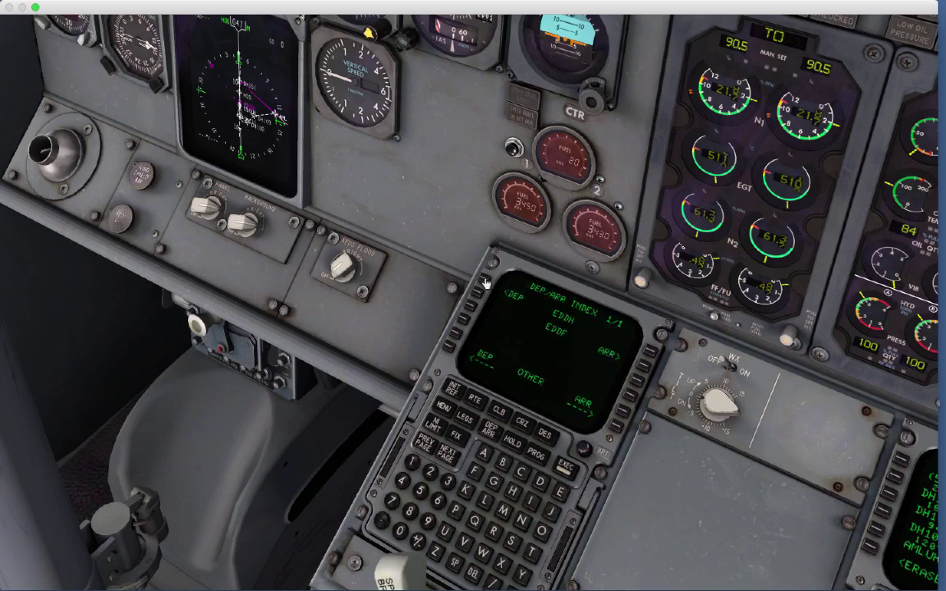
Change the EDDH departure to runway 33 with the AMLU7G SID on the captain's CDU
click(484, 282)
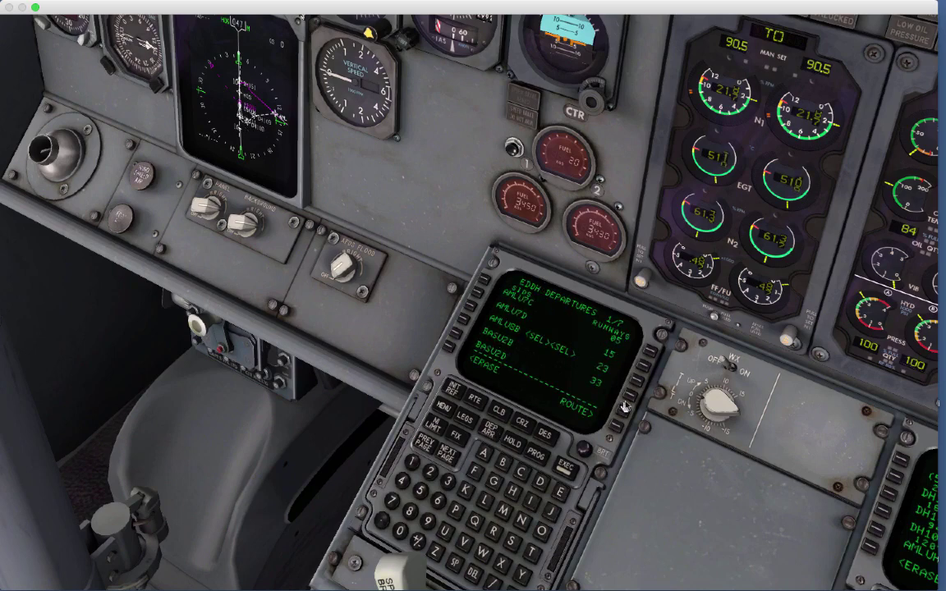
click(567, 363)
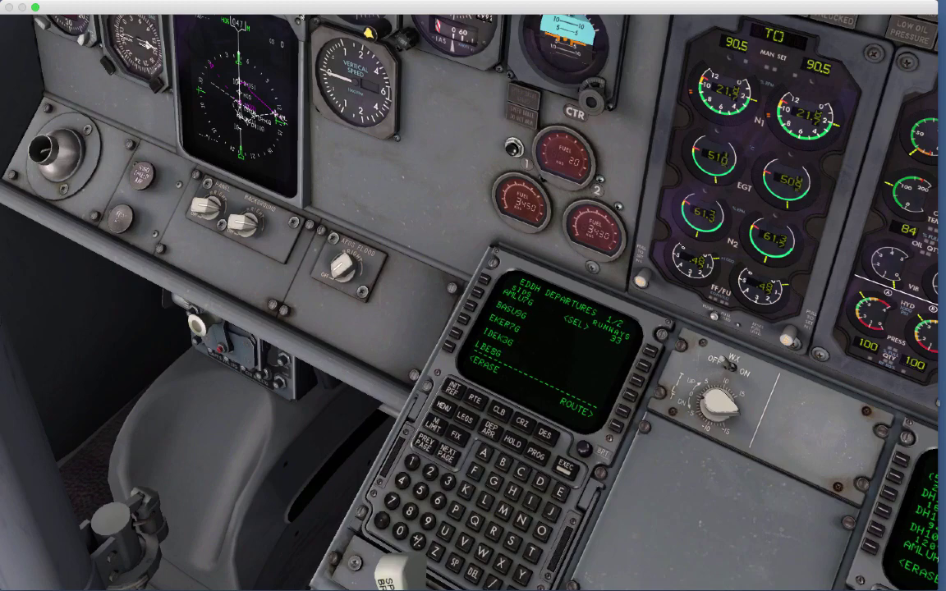
click(465, 288)
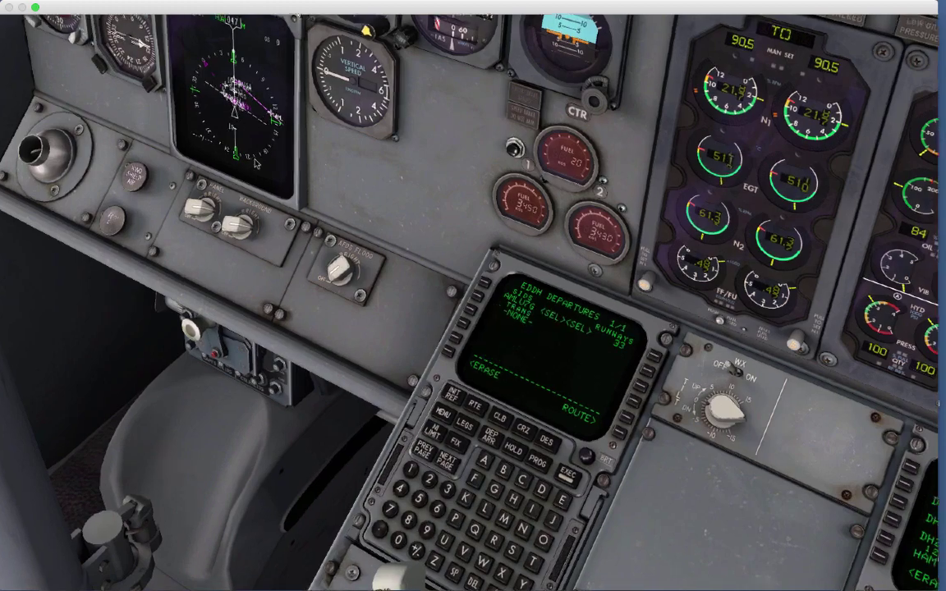
Examine the modified departure's path on the captain's navigation display and execute the route change
scroll(257, 163, up, 3)
drag(228, 128, 193, 115)
scroll(334, 153, up, 3)
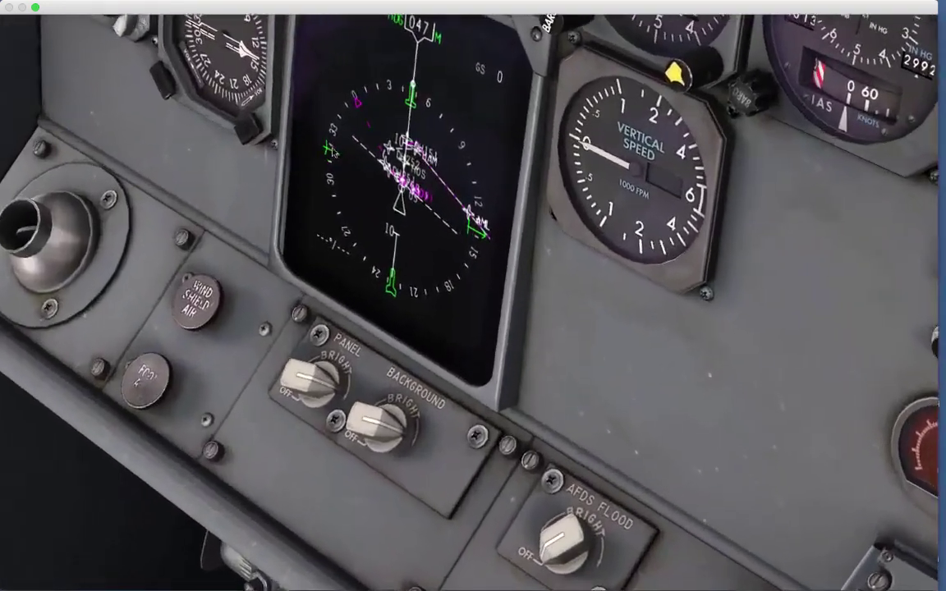
scroll(334, 153, down, 5)
drag(334, 156, 550, 429)
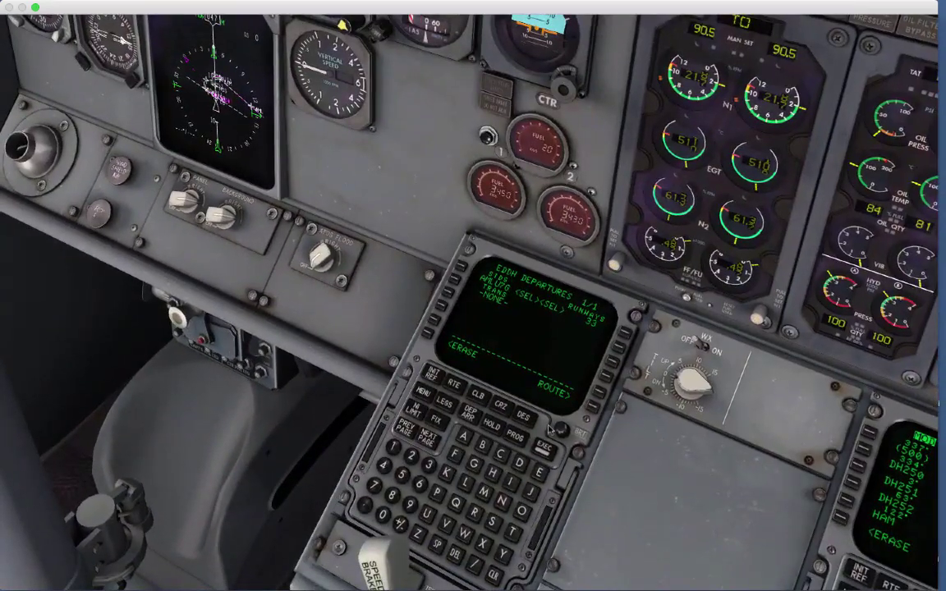
click(545, 442)
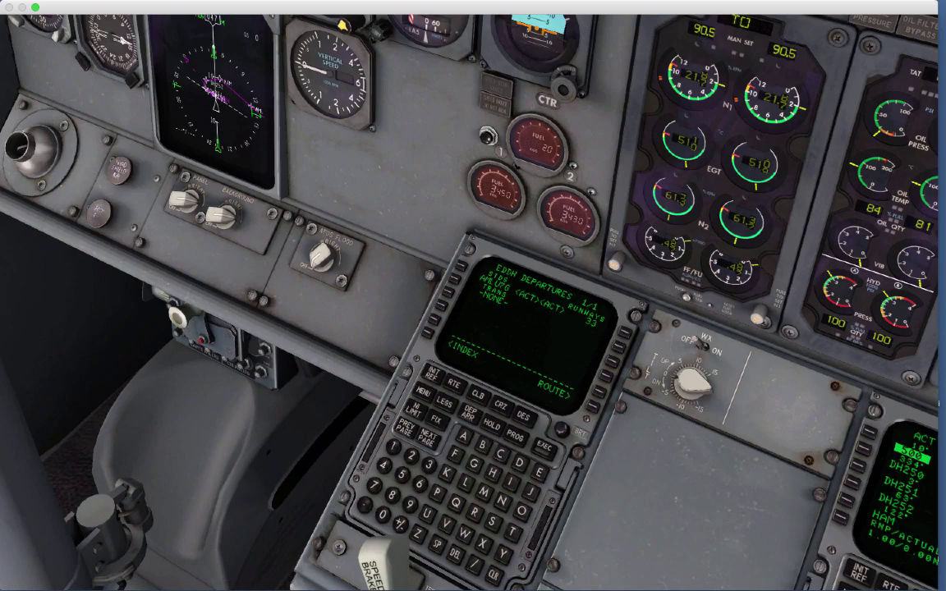
On page 2 of the active route, replace ULSEN with SOMIX as the exit waypoint of airway UM852
click(453, 383)
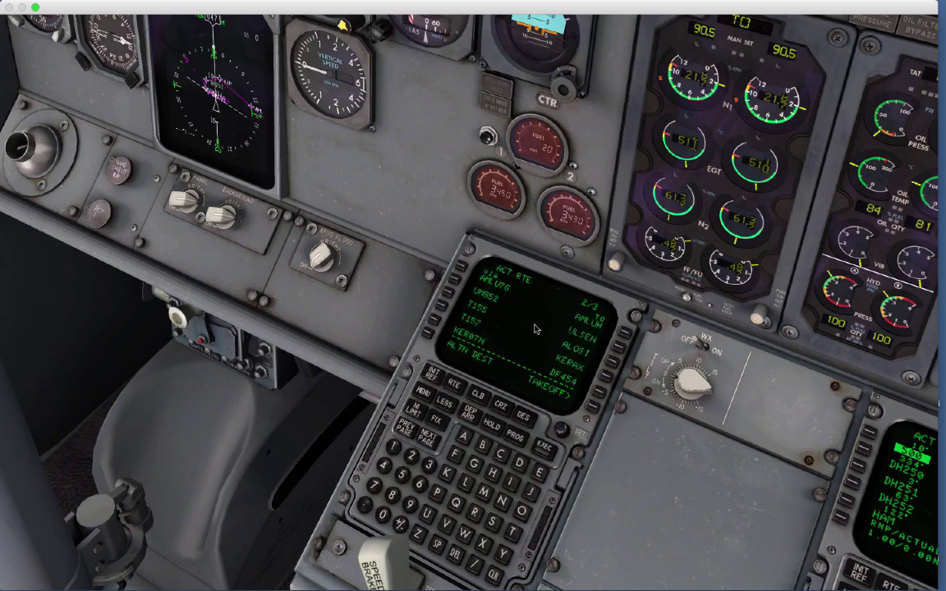
key(Up)
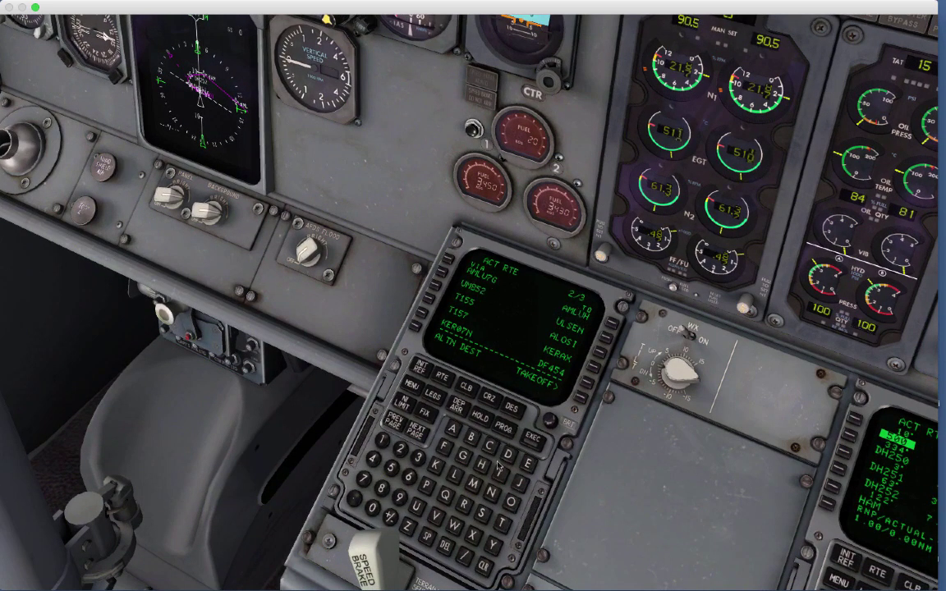
click(482, 518)
click(510, 500)
click(475, 485)
click(498, 472)
click(606, 339)
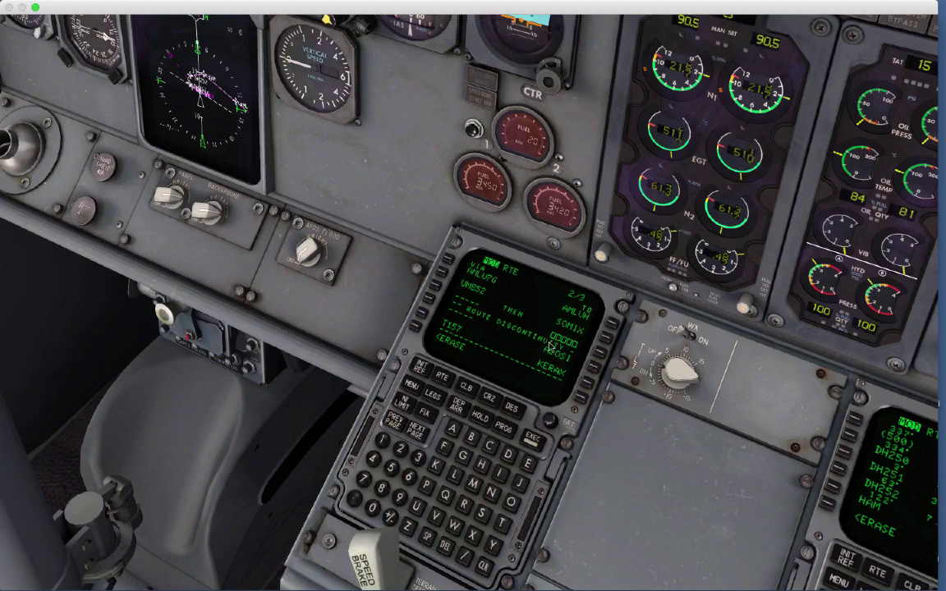
Review legs page 3 on the first officer's CDU and close the route discontinuity with a direct leg from SOMIX to ALOSI
drag(644, 407, 662, 425)
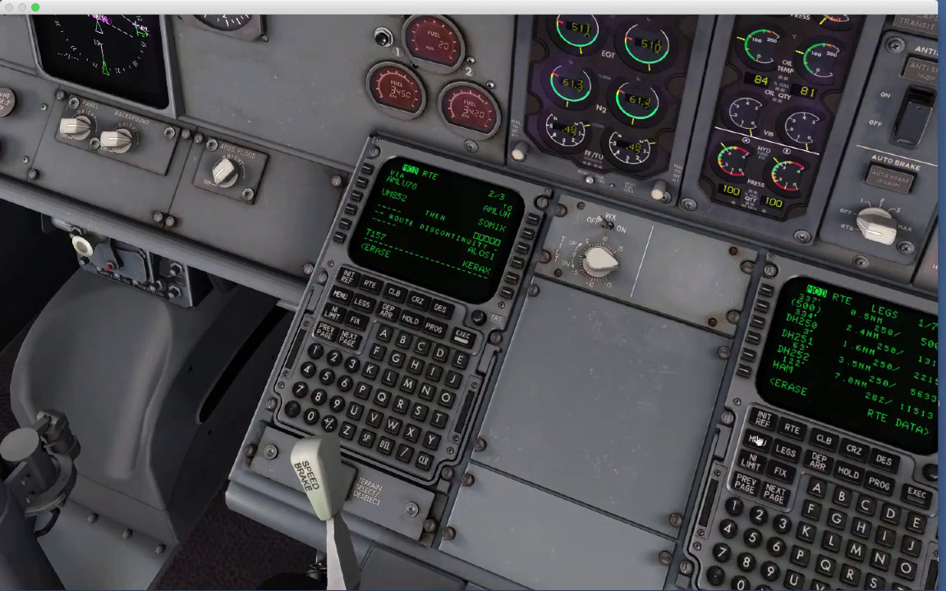
click(774, 493)
click(774, 493)
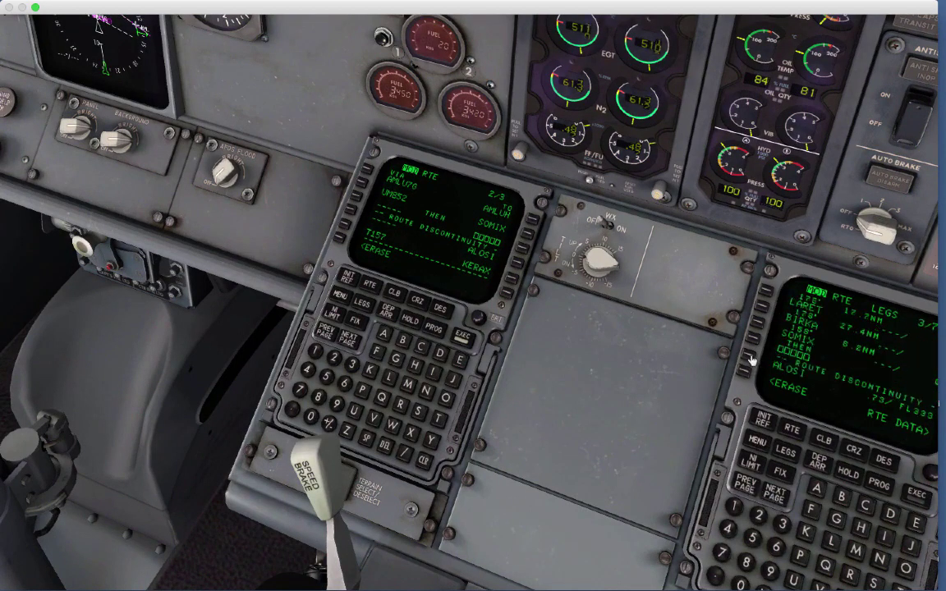
click(517, 250)
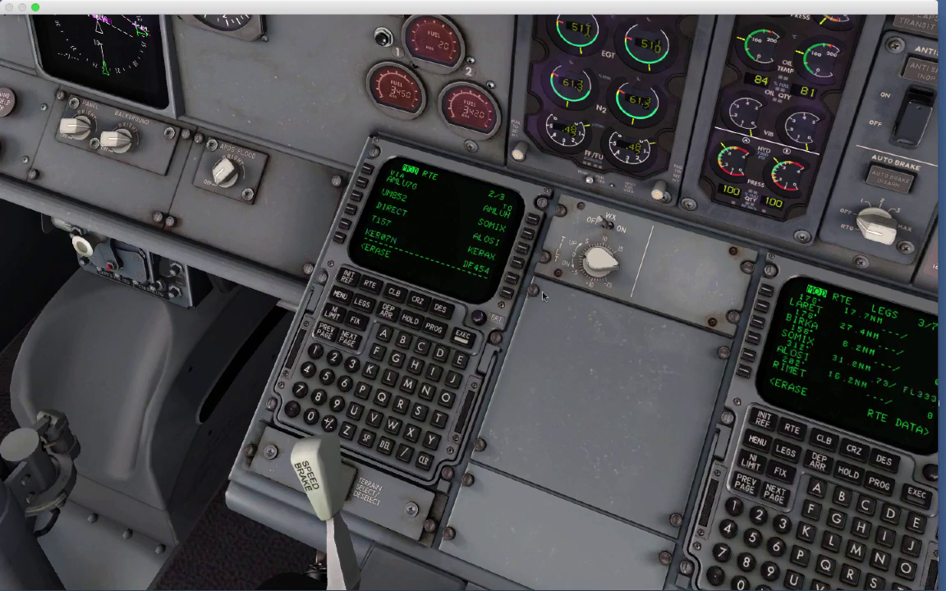
drag(648, 326, 570, 273)
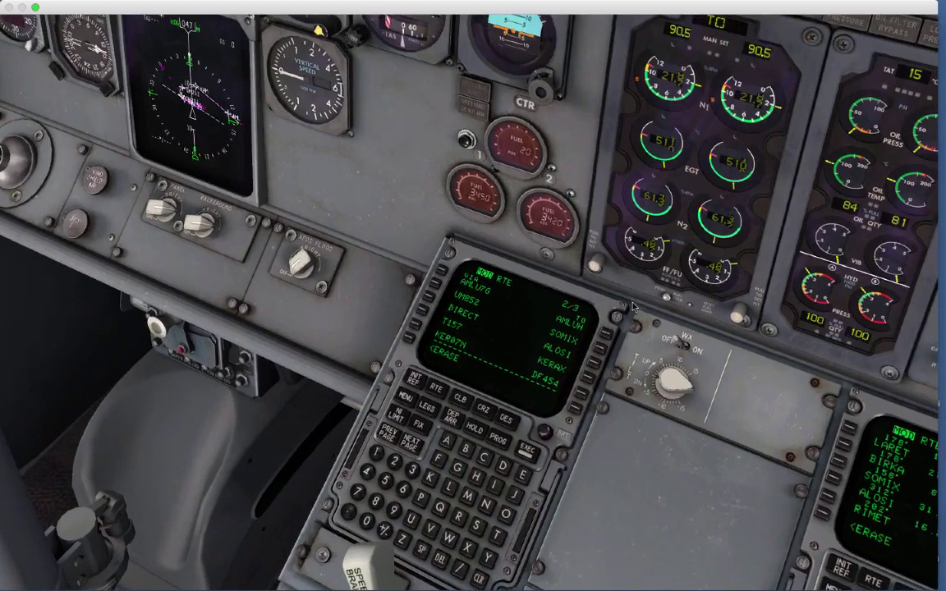